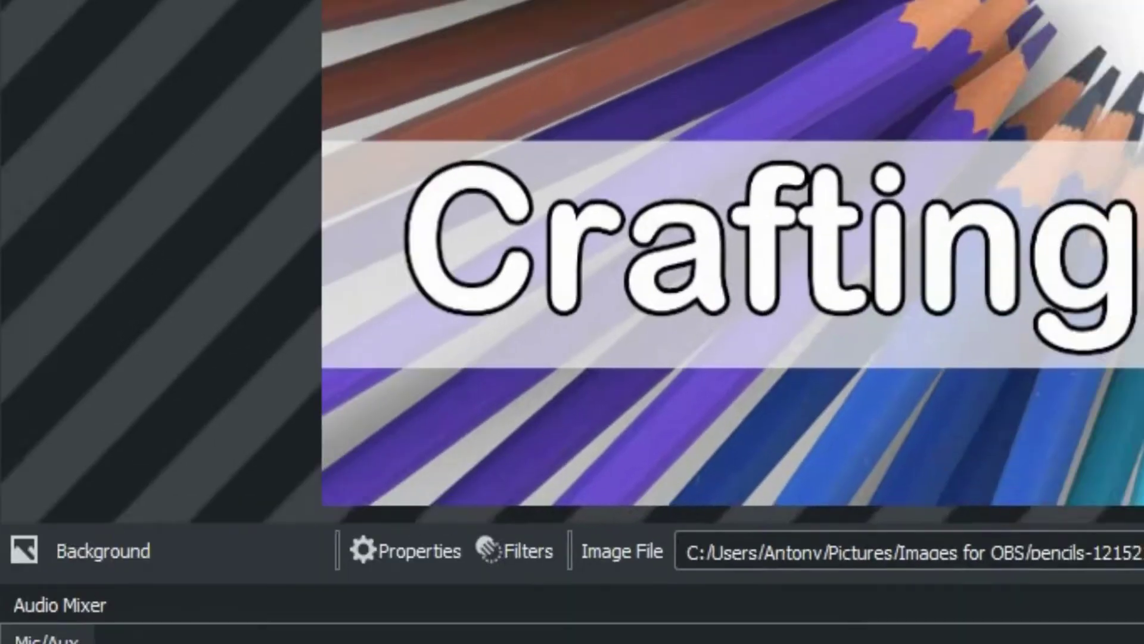
# Add a new scene named with the presenter's first name plus 'lower third'.
pyautogui.click(24, 361)
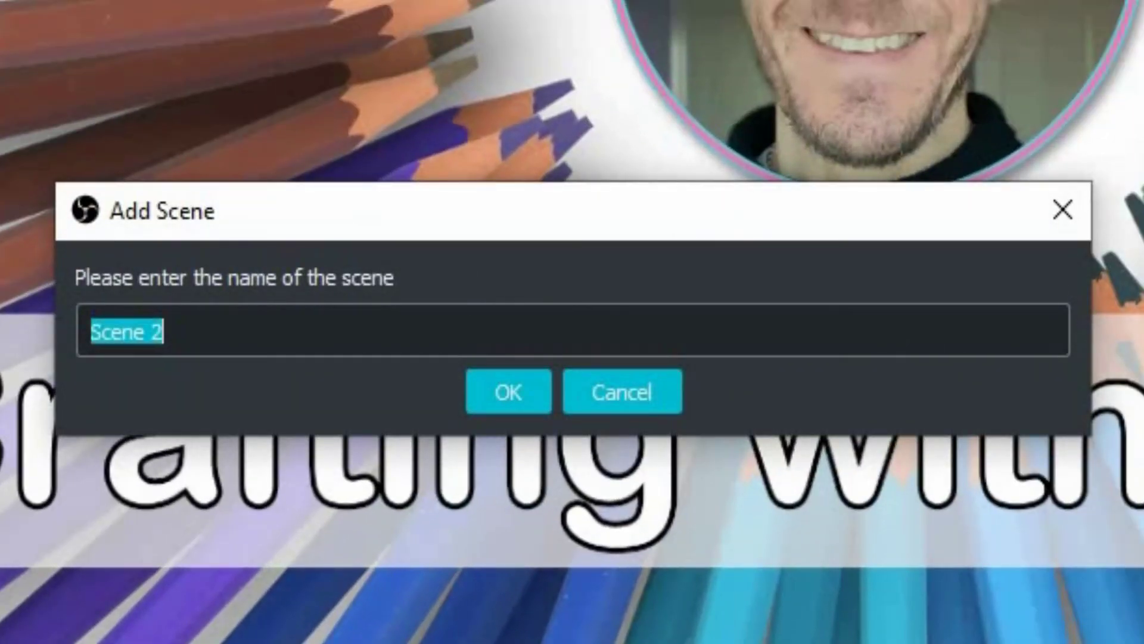
pyautogui.write('Antony lower third')
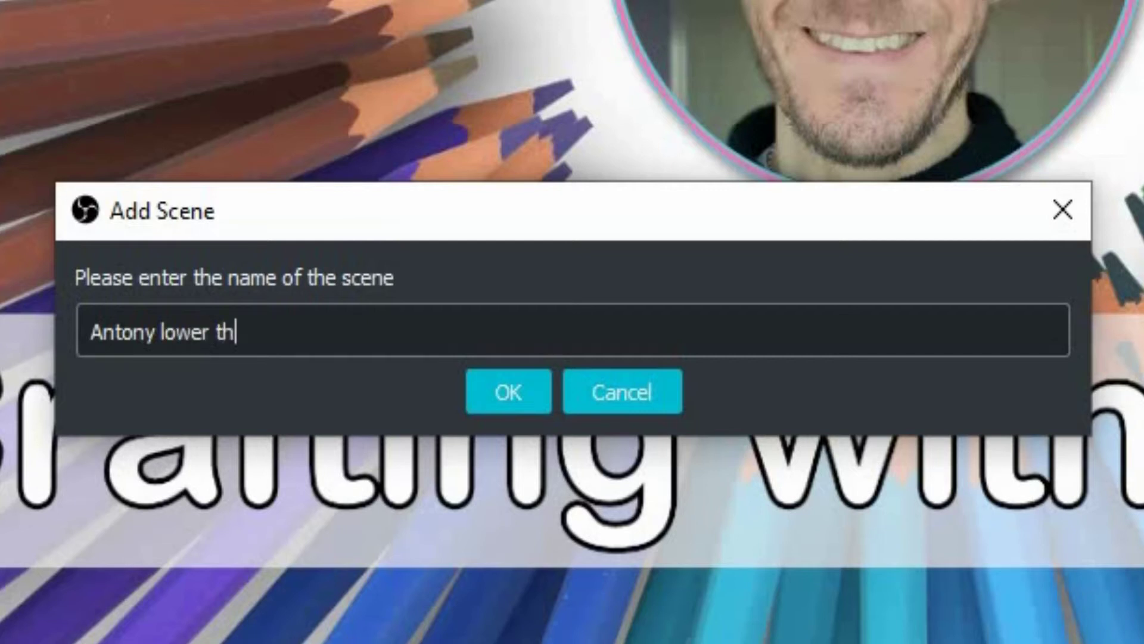
pyautogui.click(521, 395)
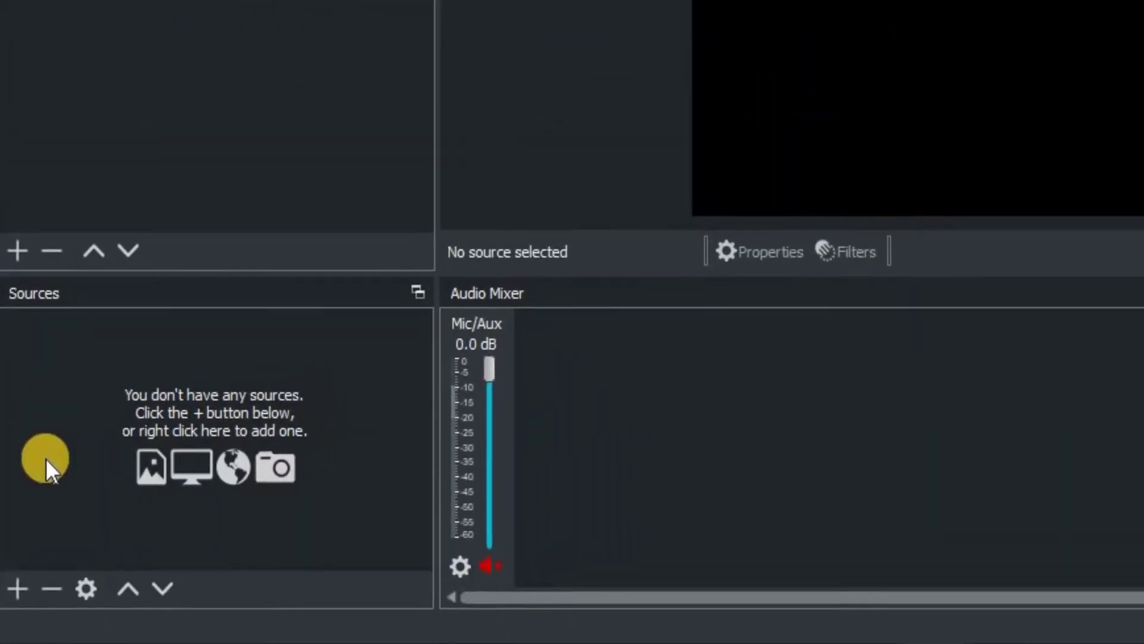
# Add an image source to the scene showing Lower Third with name.png.
pyautogui.click(17, 588)
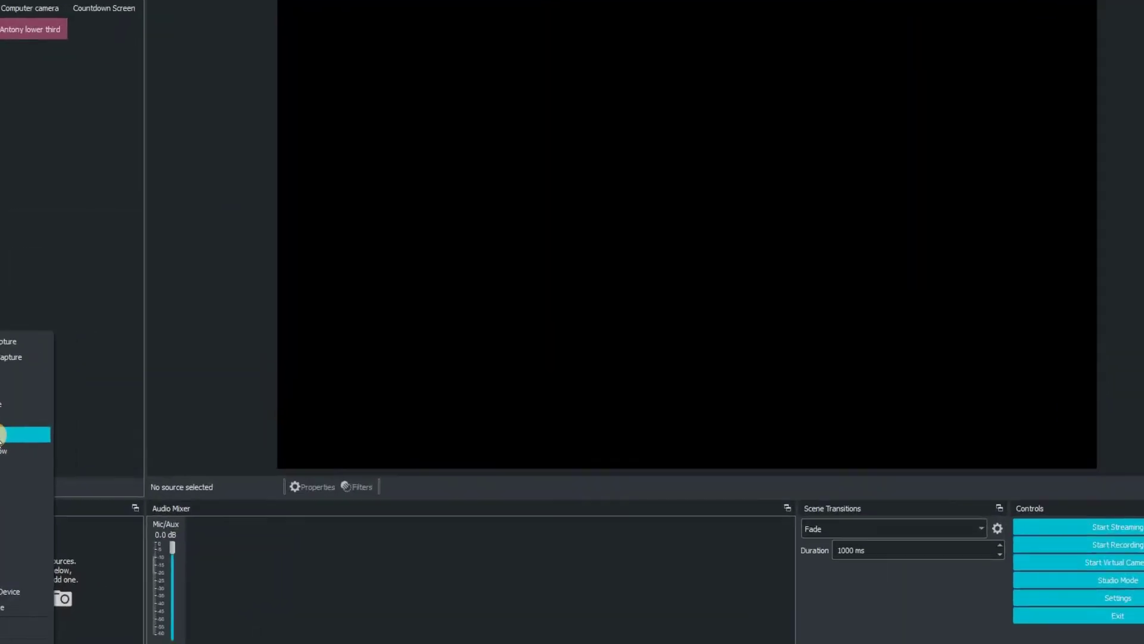
pyautogui.click(5, 435)
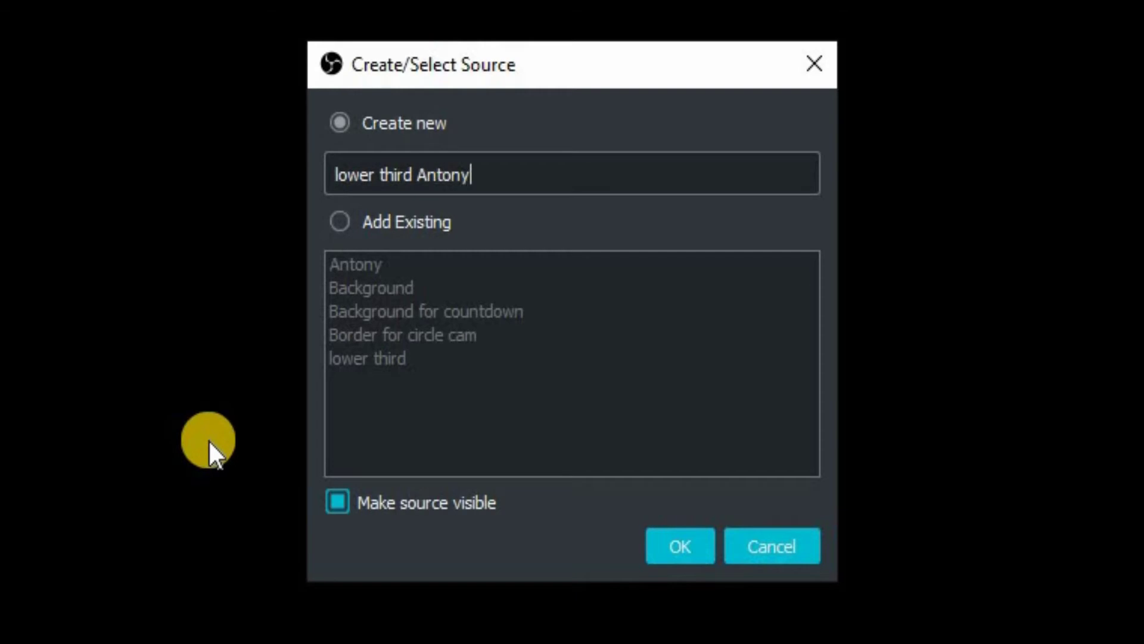
pyautogui.click(679, 545)
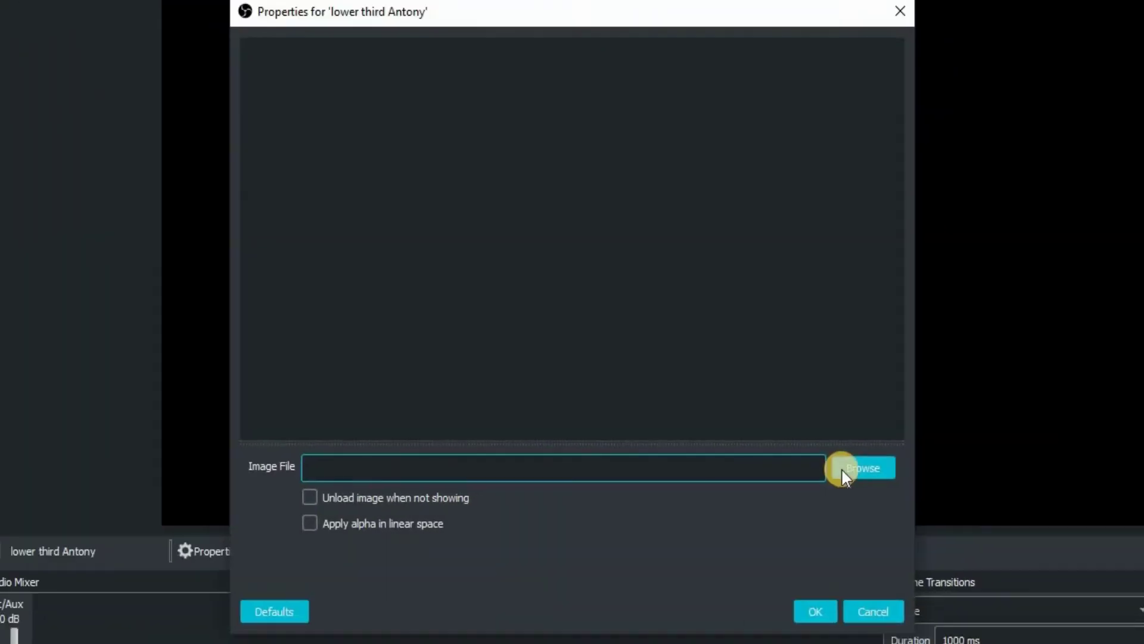
pyautogui.click(858, 469)
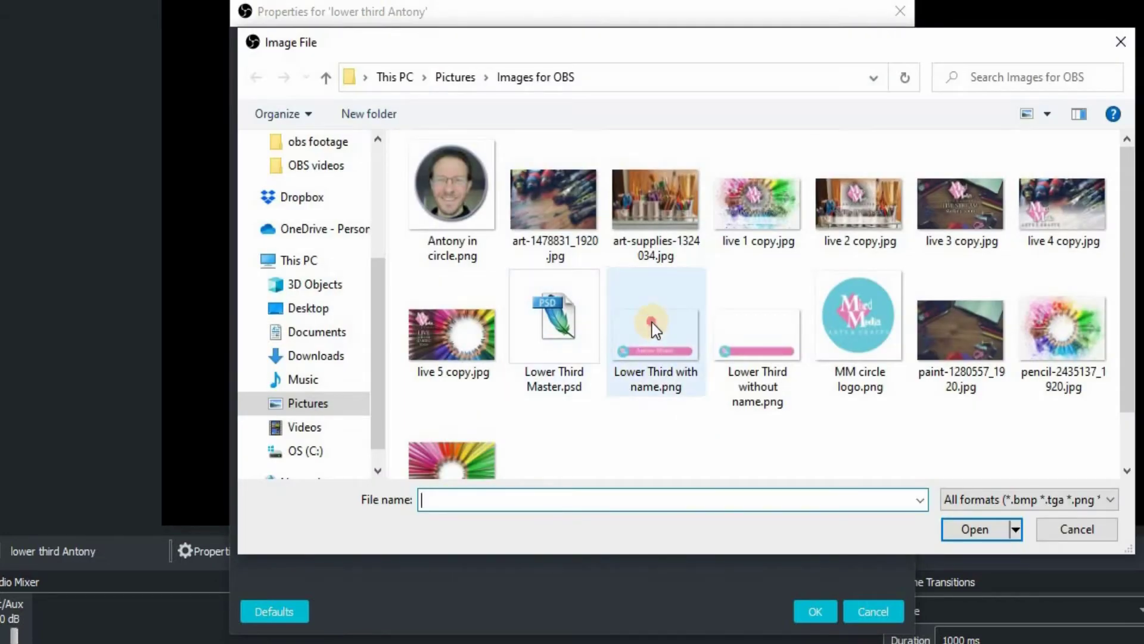
pyautogui.doubleClick(651, 323)
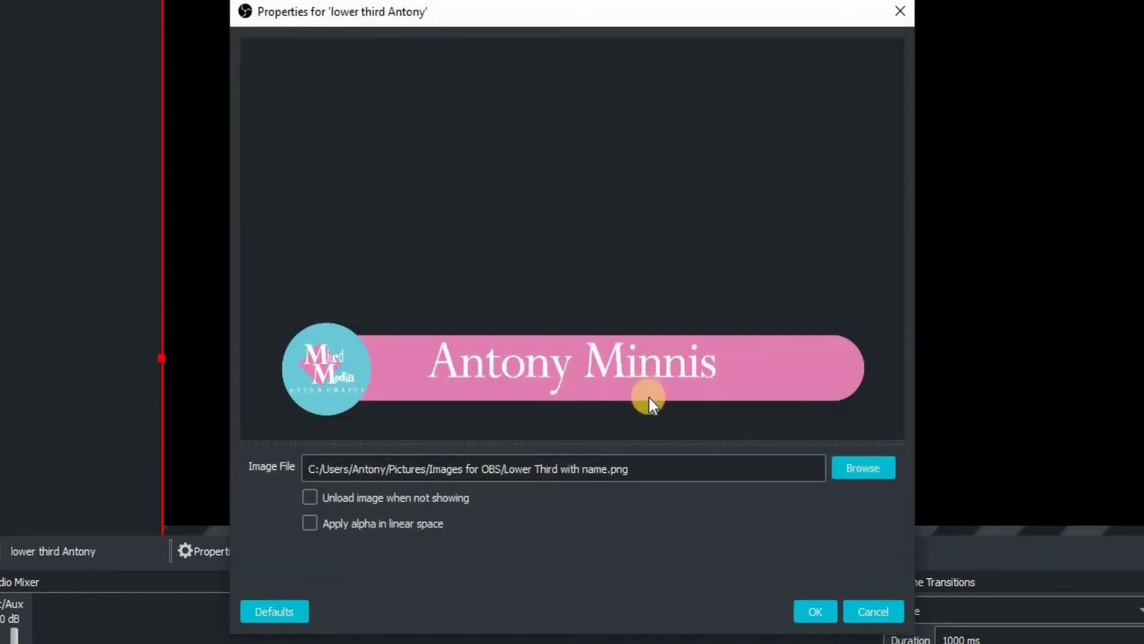
pyautogui.click(821, 618)
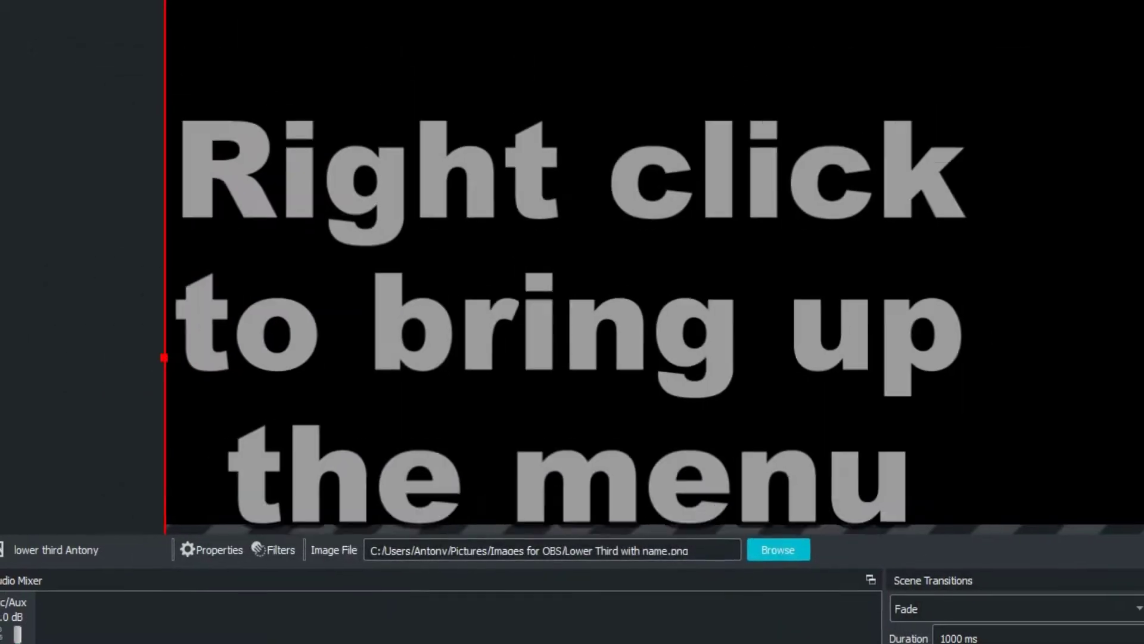
# Fit the lower-third image to the full canvas with Transform > Fit to screen.
pyautogui.rightClick(385, 298)
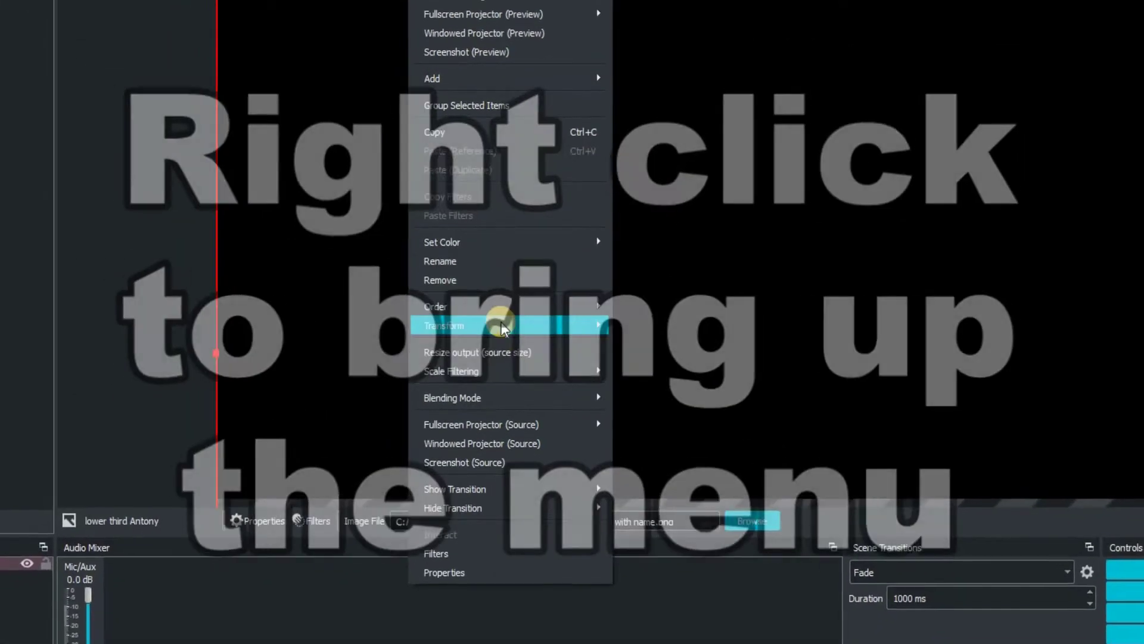
pyautogui.moveTo(498, 324)
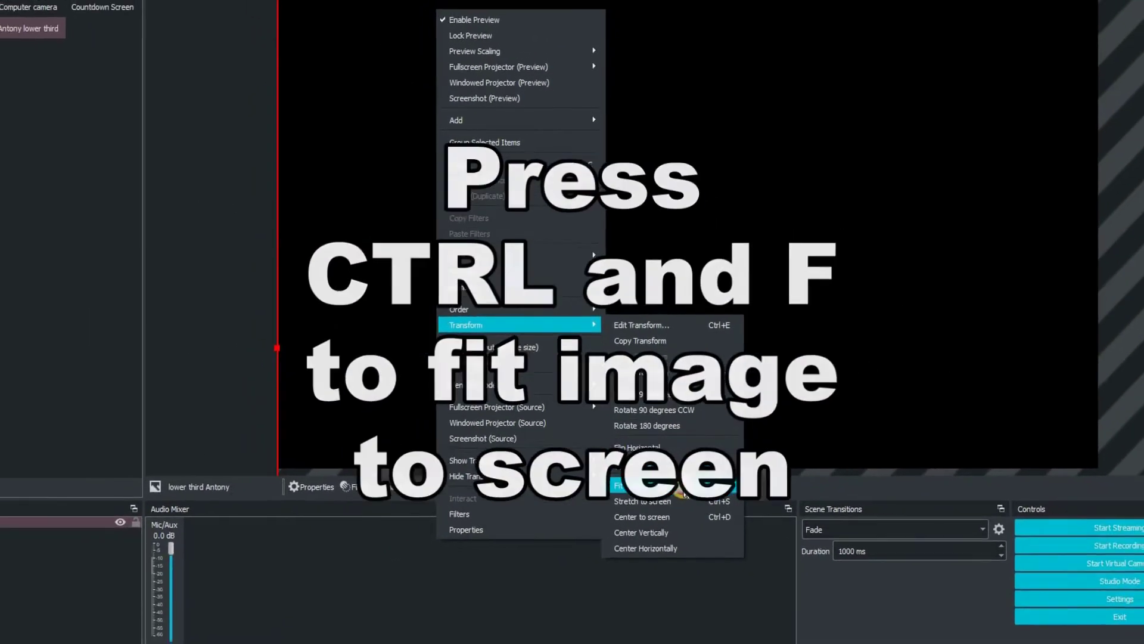
pyautogui.click(664, 499)
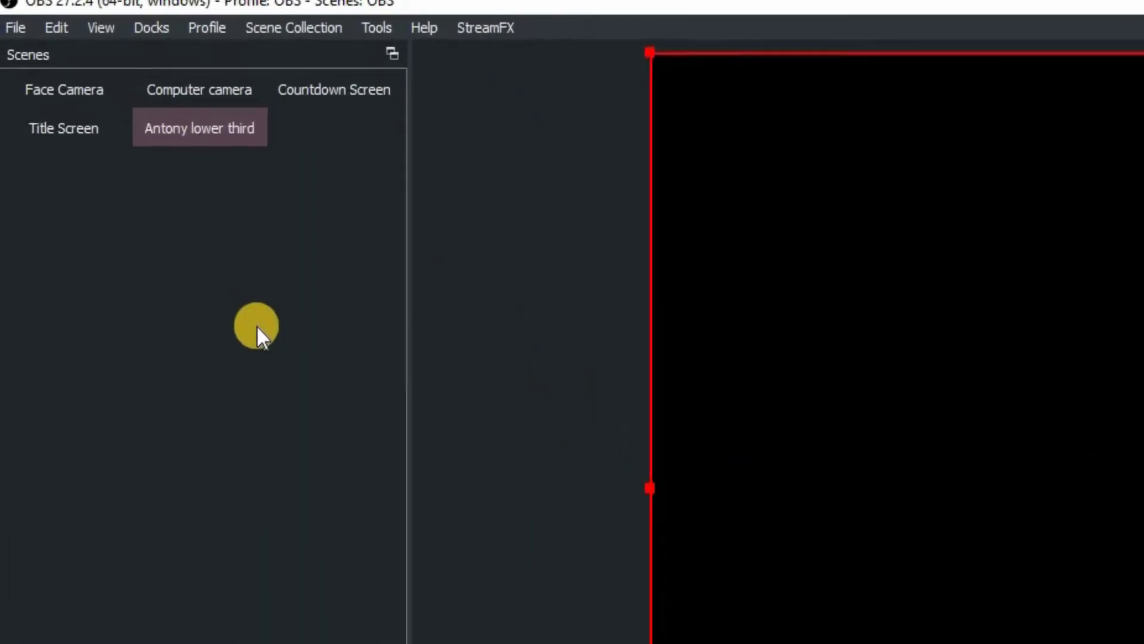
# Add two Move Source filters, 'On screen' and 'Off screen', to the lower-third scene.
pyautogui.rightClick(213, 137)
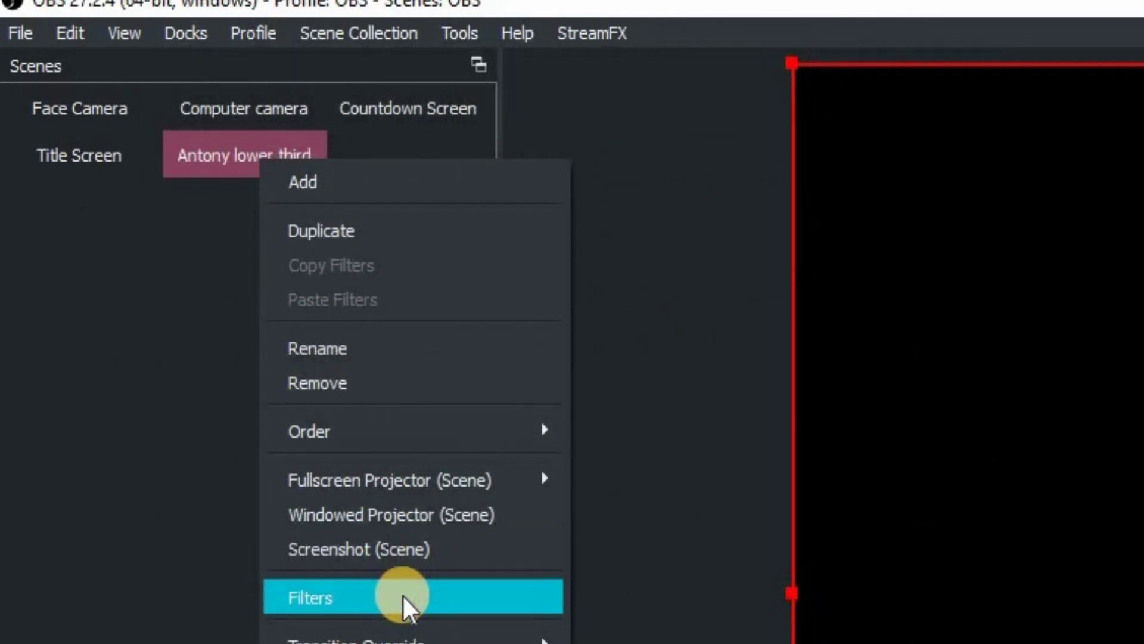
pyautogui.click(402, 595)
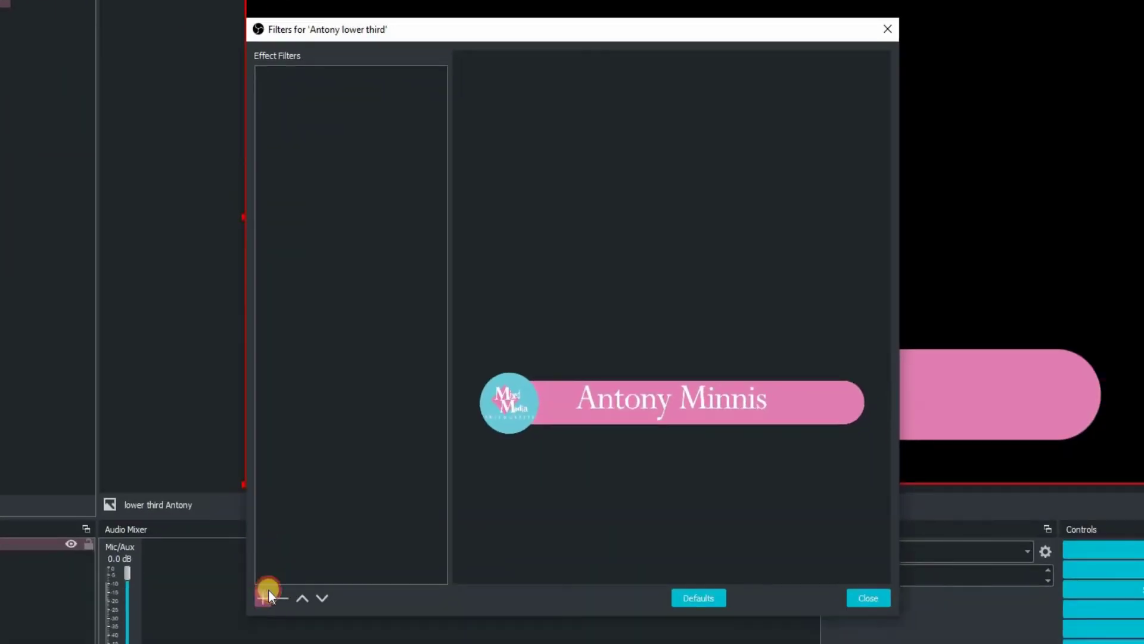
pyautogui.click(265, 596)
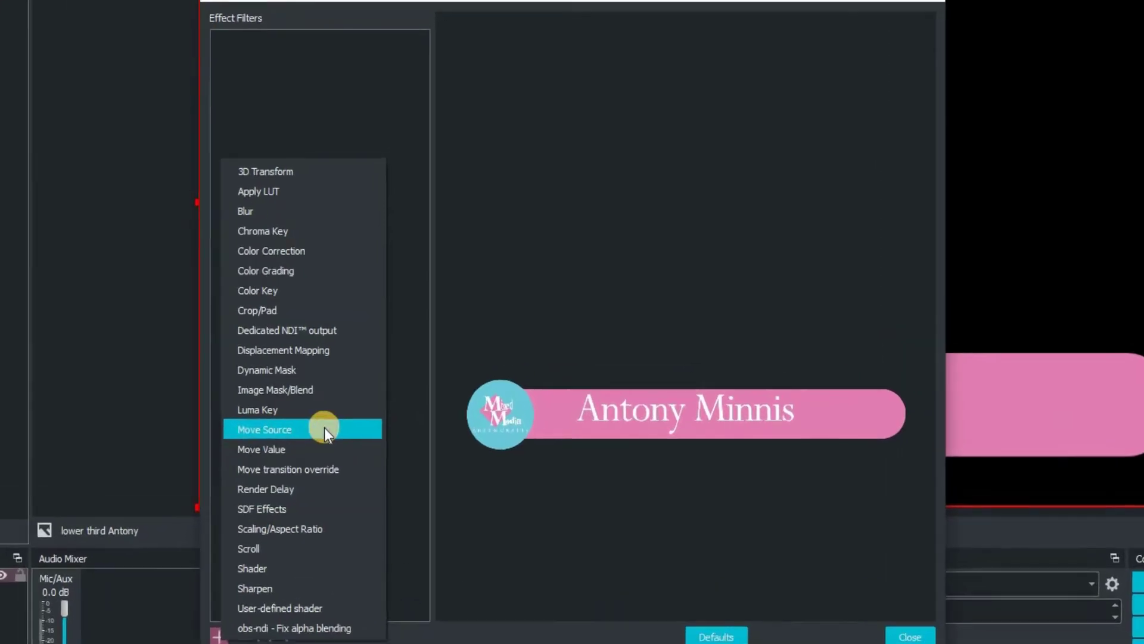
pyautogui.click(326, 430)
pyautogui.write('O')
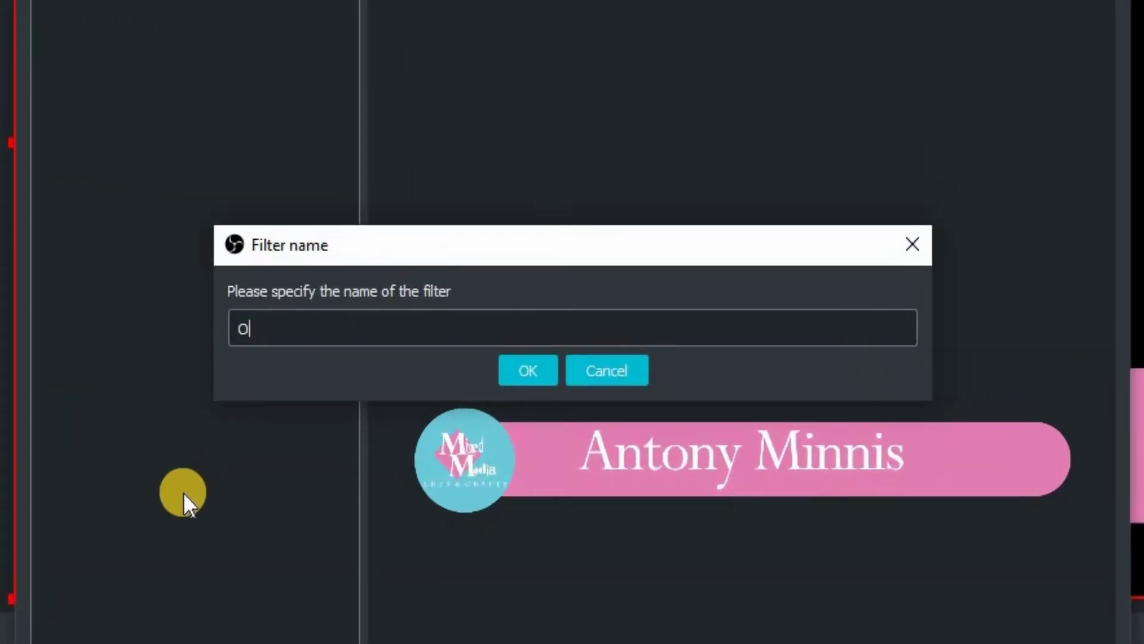
pyautogui.write('n screen')
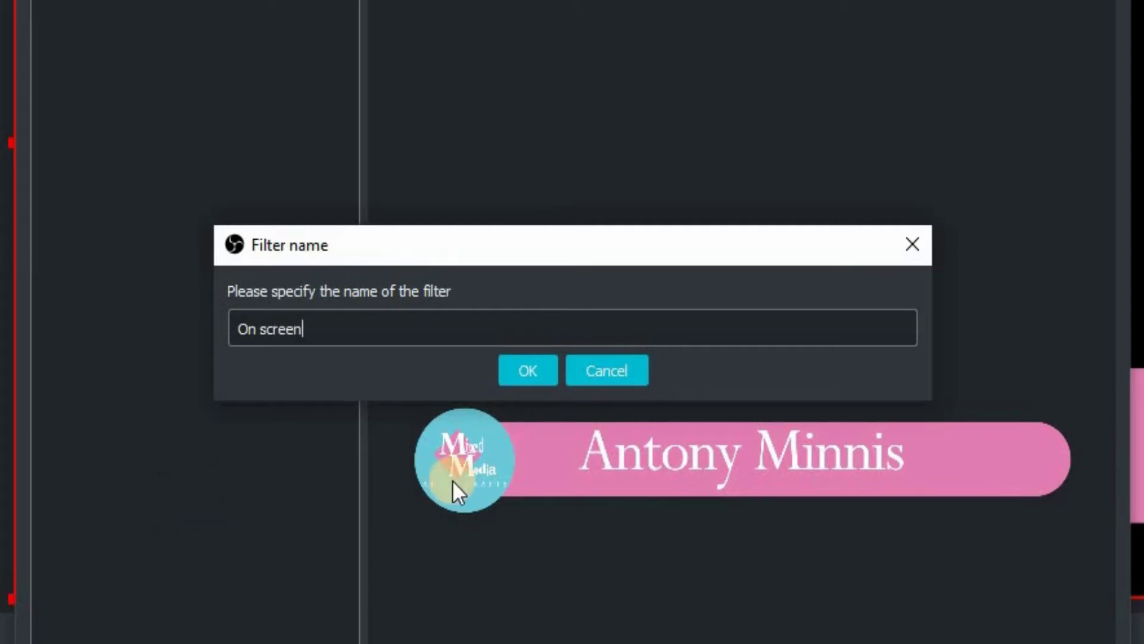
pyautogui.press('Return')
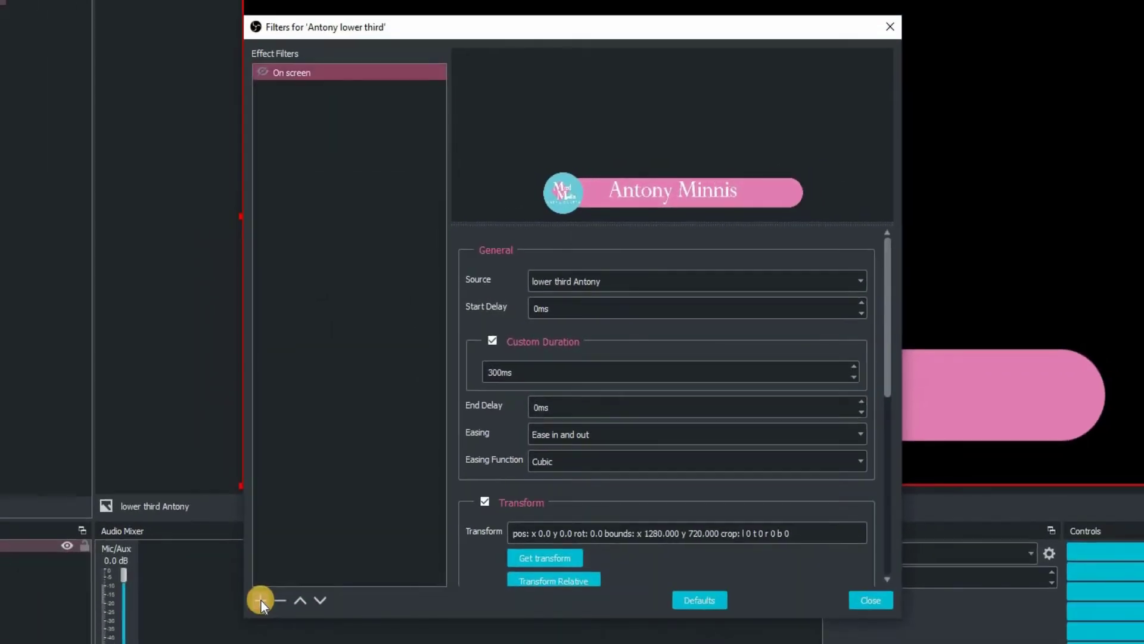
pyautogui.click(262, 598)
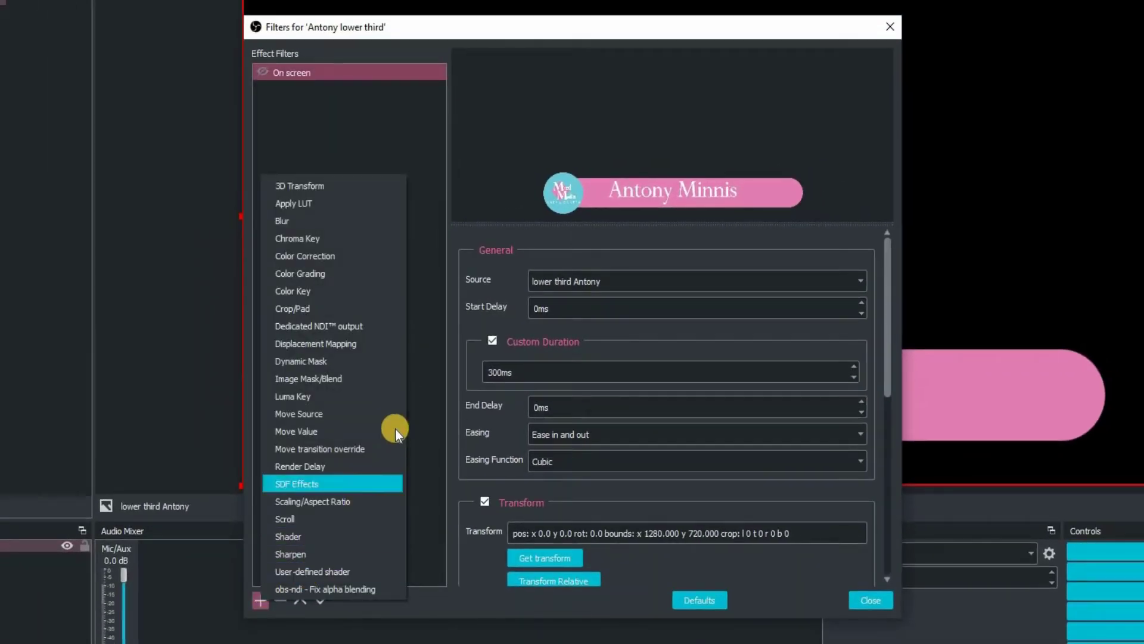
pyautogui.click(377, 413)
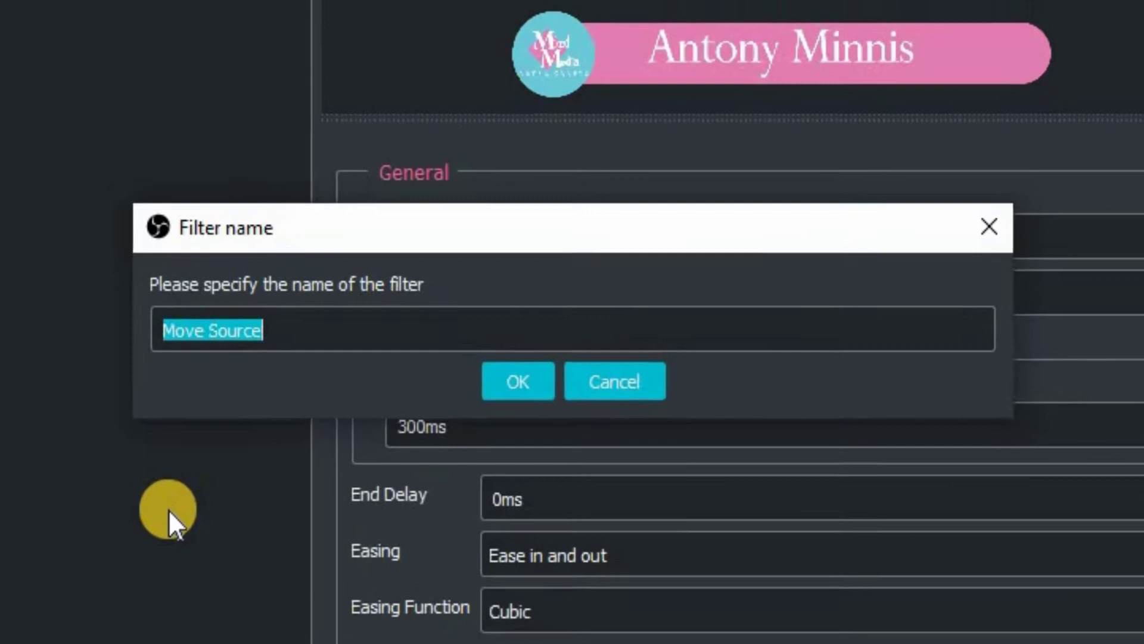
pyautogui.write('Off scree')
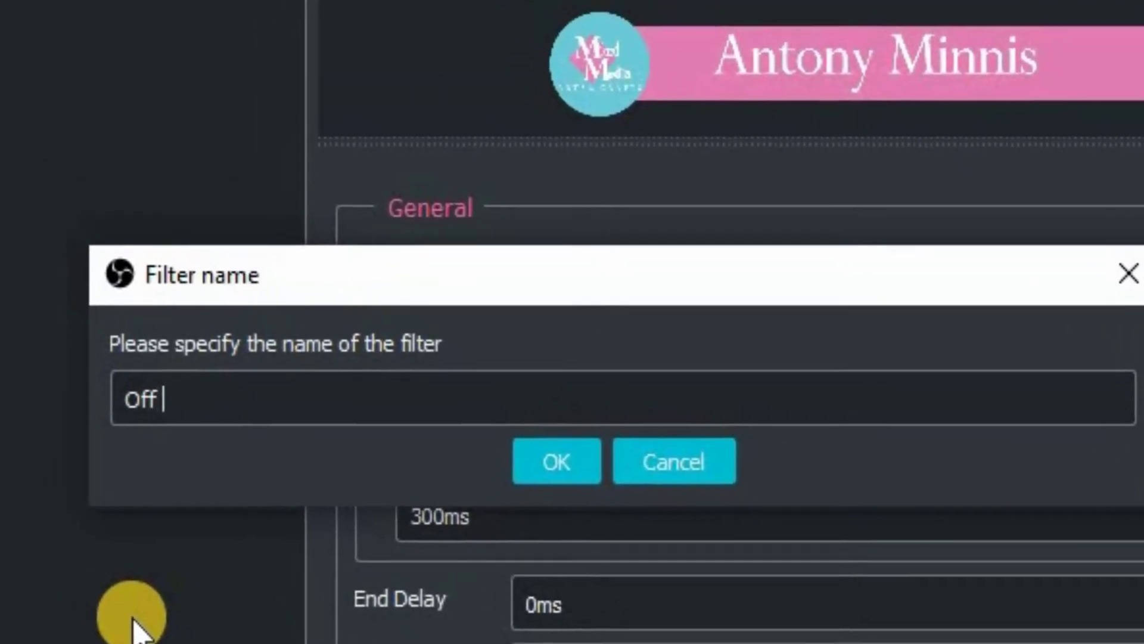
pyautogui.write('n')
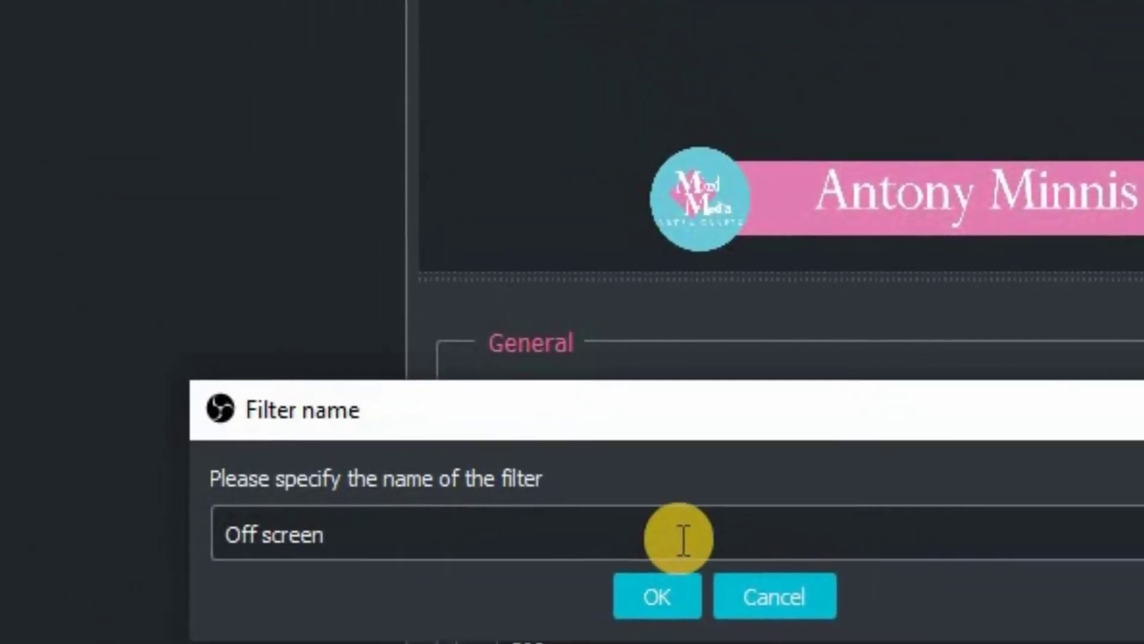
pyautogui.click(604, 530)
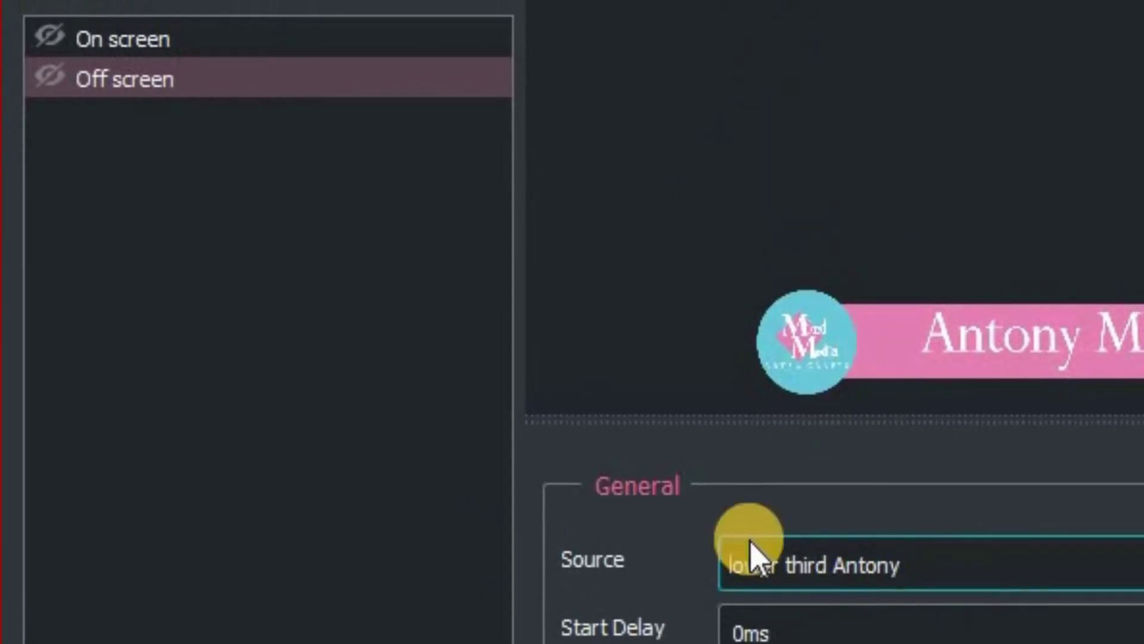
# Target the On screen filter at the lower-third image and capture its current transform.
pyautogui.click(175, 40)
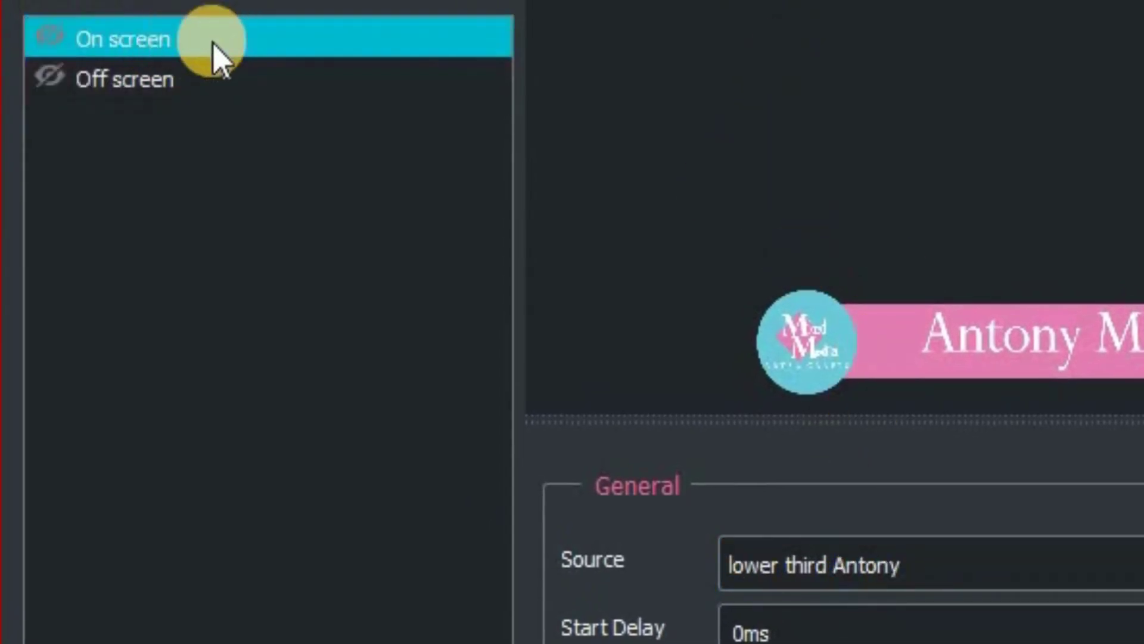
pyautogui.click(939, 583)
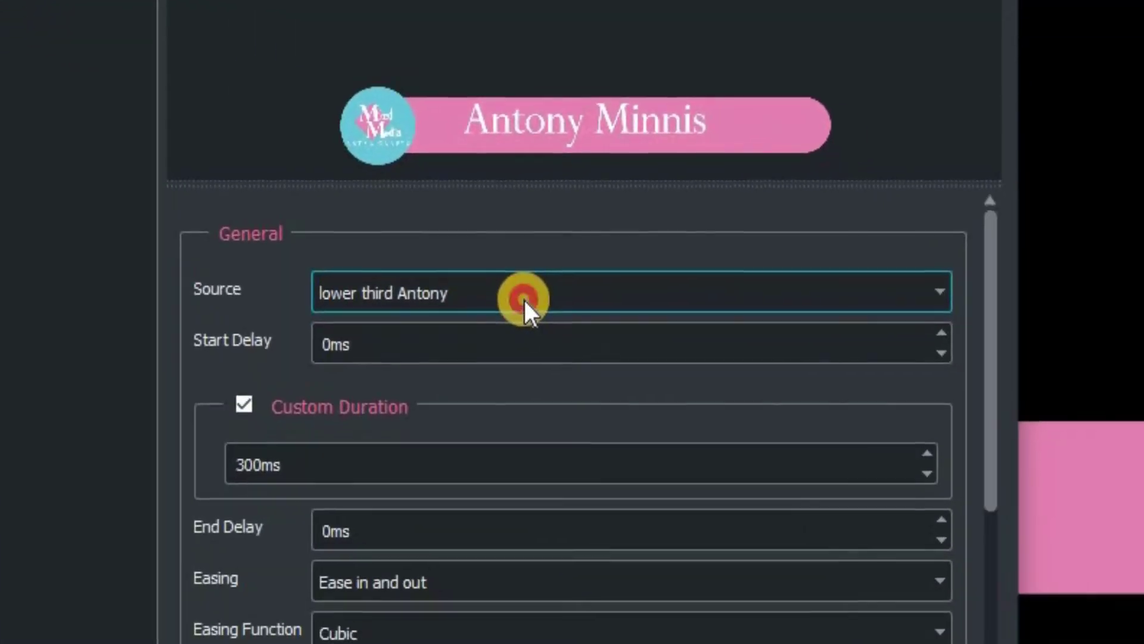
pyautogui.click(802, 462)
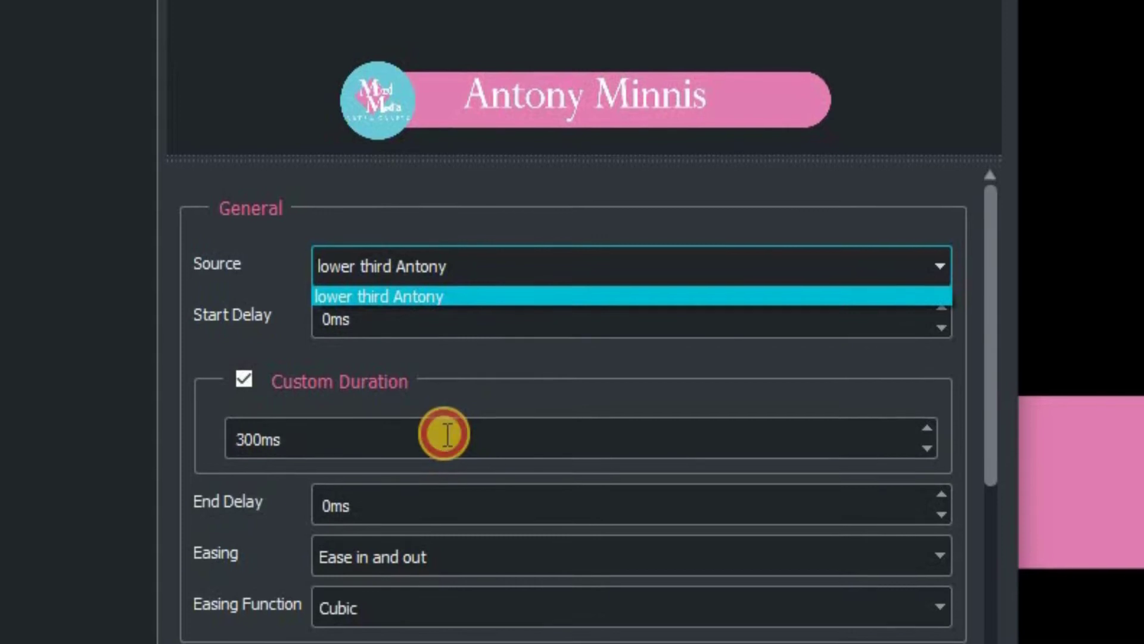
pyautogui.click(444, 440)
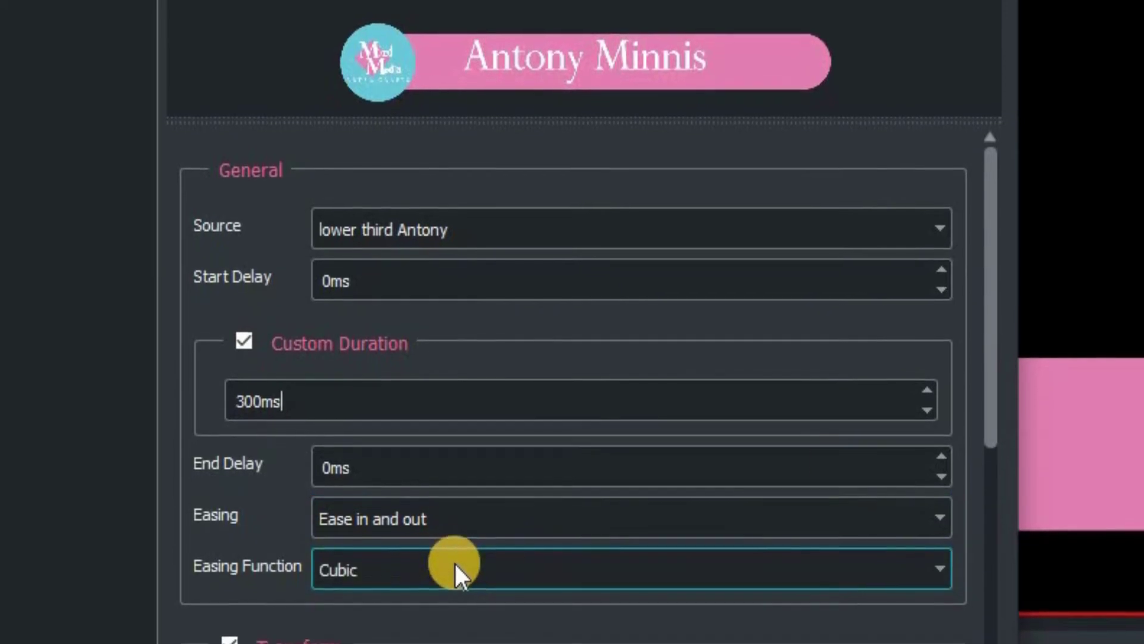
pyautogui.click(989, 396)
pyautogui.moveTo(989, 384); pyautogui.dragTo(1009, 503)
pyautogui.click(307, 359)
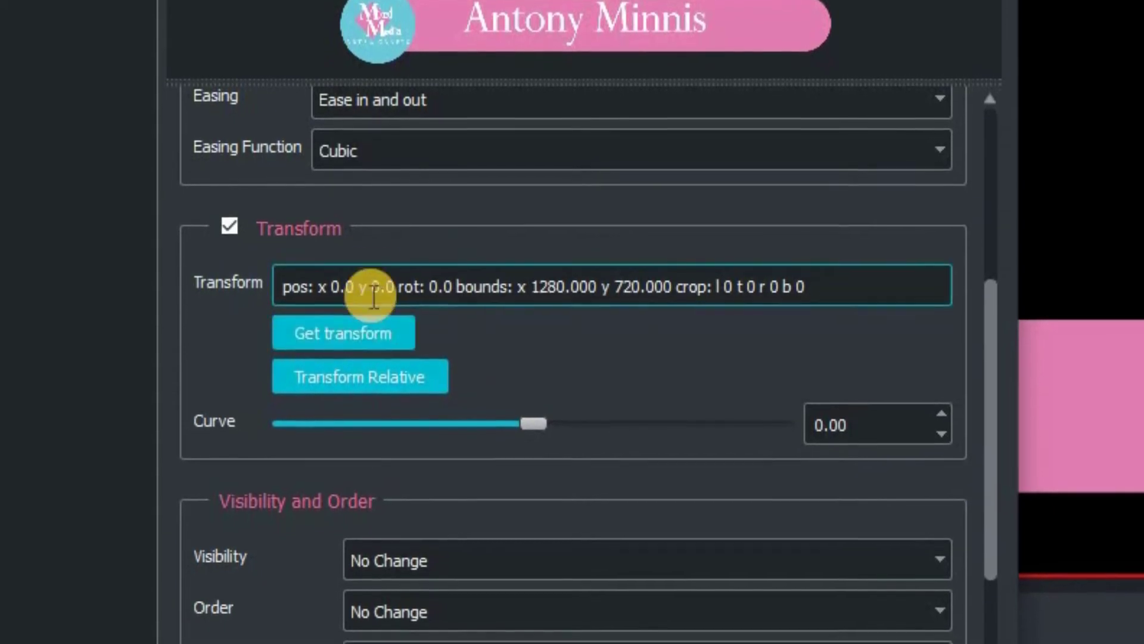
pyautogui.click(348, 341)
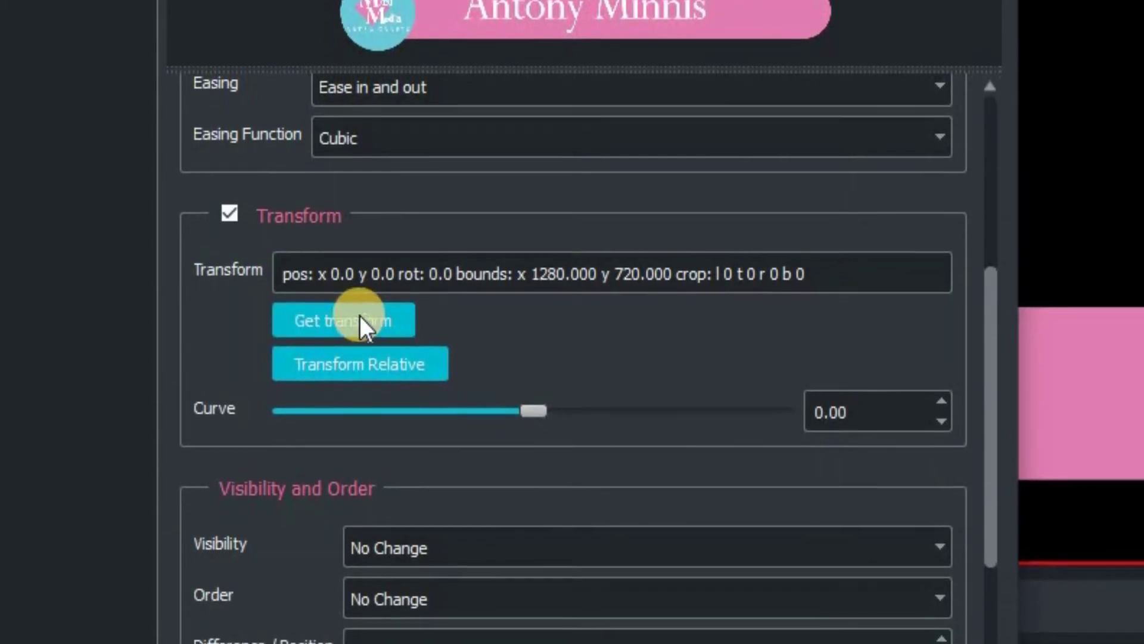
# Set the On screen move's Next Move to 'Off screen'.
pyautogui.click(989, 380)
pyautogui.moveTo(989, 380); pyautogui.dragTo(1003, 478)
pyautogui.scroll(-1, 421, 319)
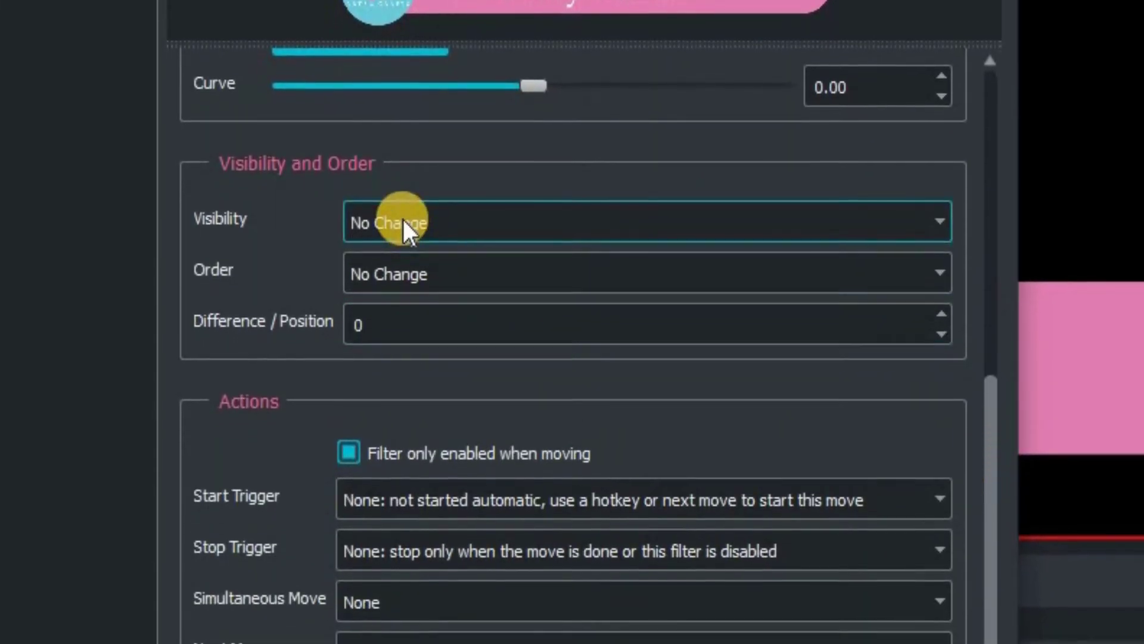
pyautogui.click(427, 329)
pyautogui.moveTo(988, 426); pyautogui.dragTo(995, 517)
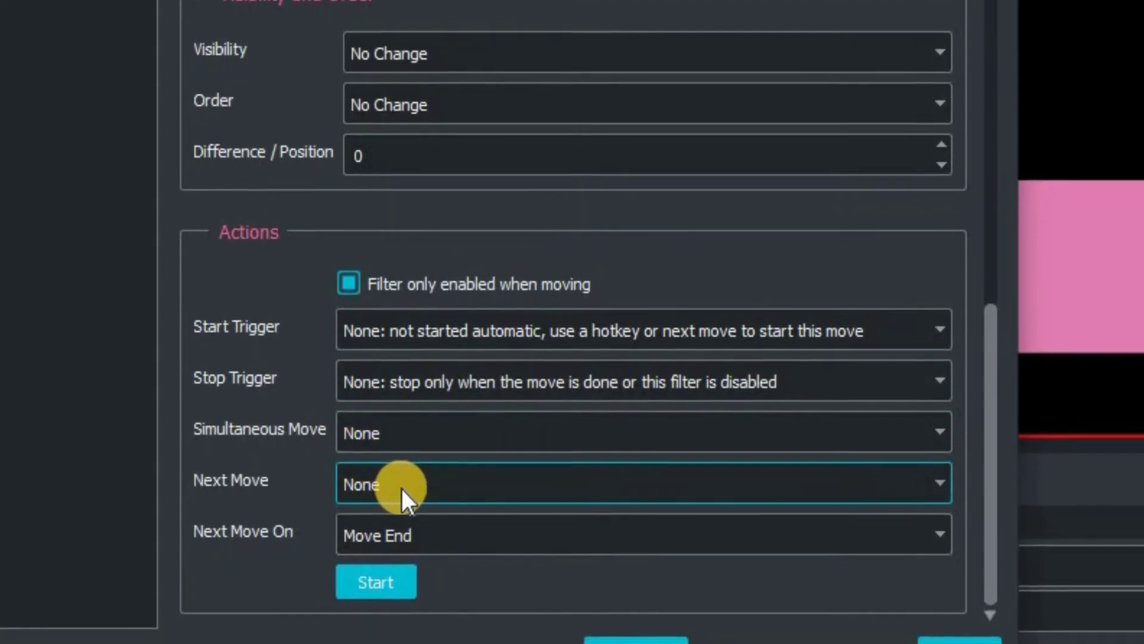
pyautogui.click(403, 487)
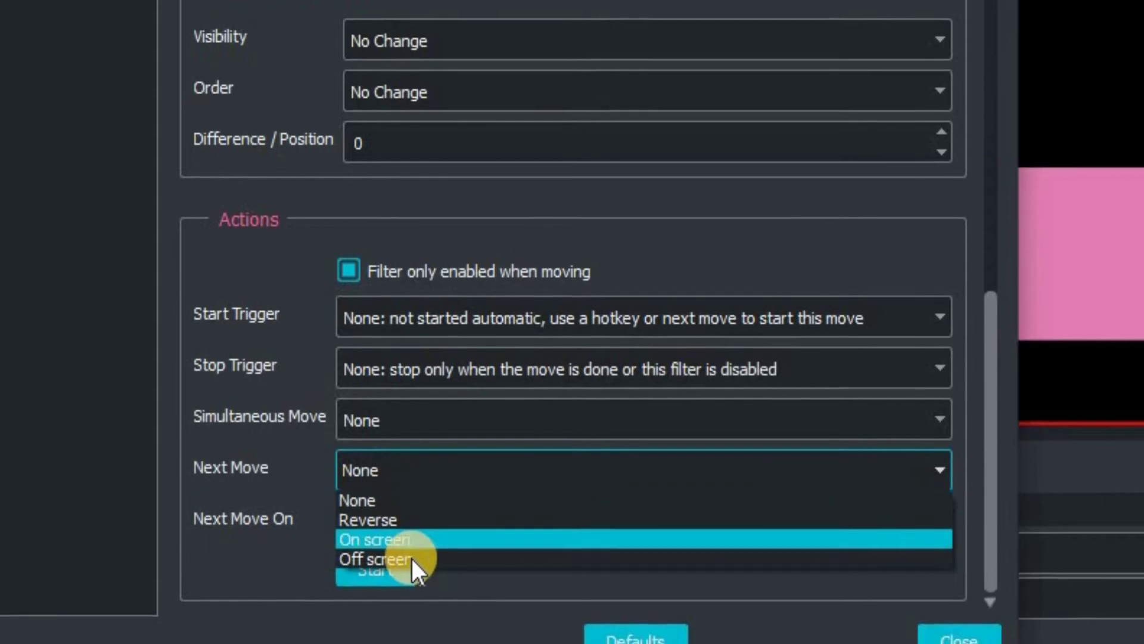
pyautogui.click(412, 557)
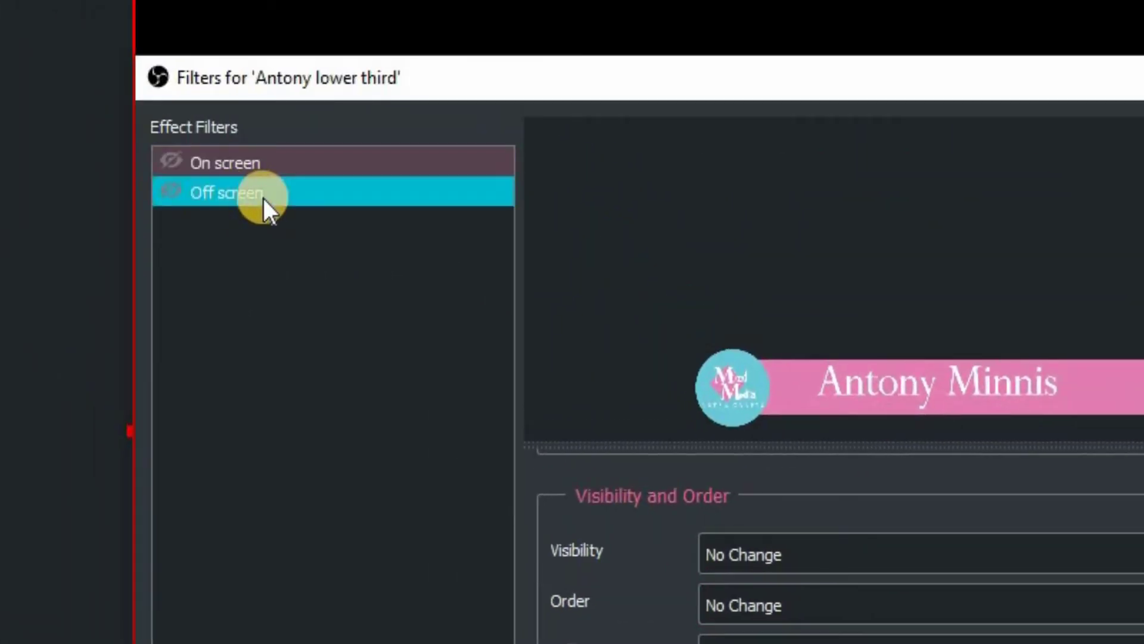
# Review the Off screen filter's start delay, 300ms duration, end delay and easing.
pyautogui.click(264, 198)
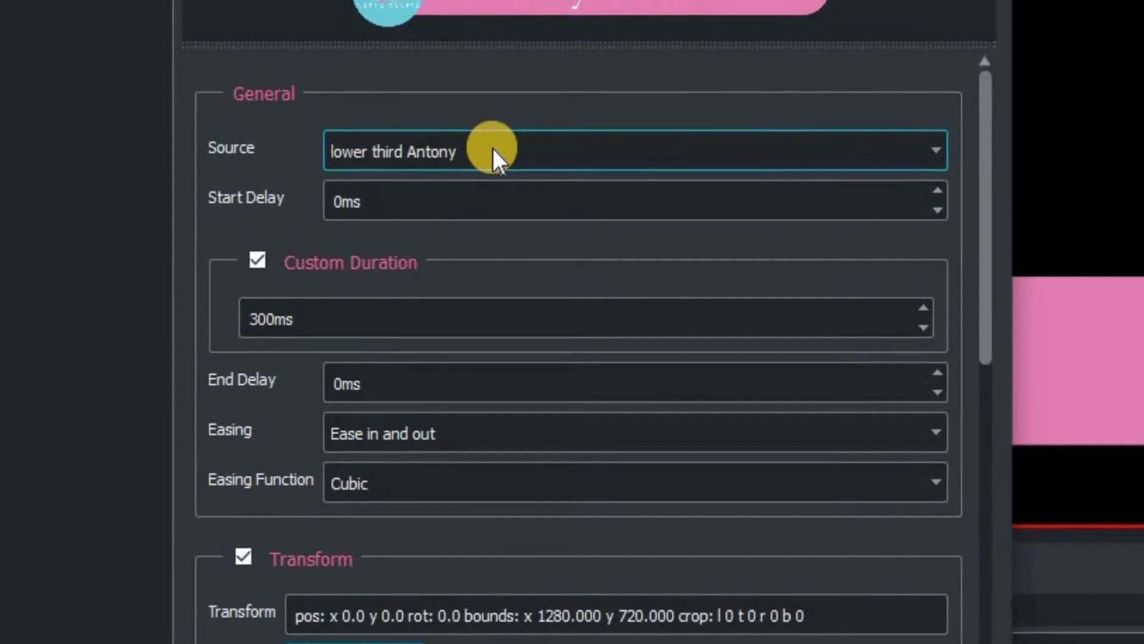
pyautogui.click(426, 272)
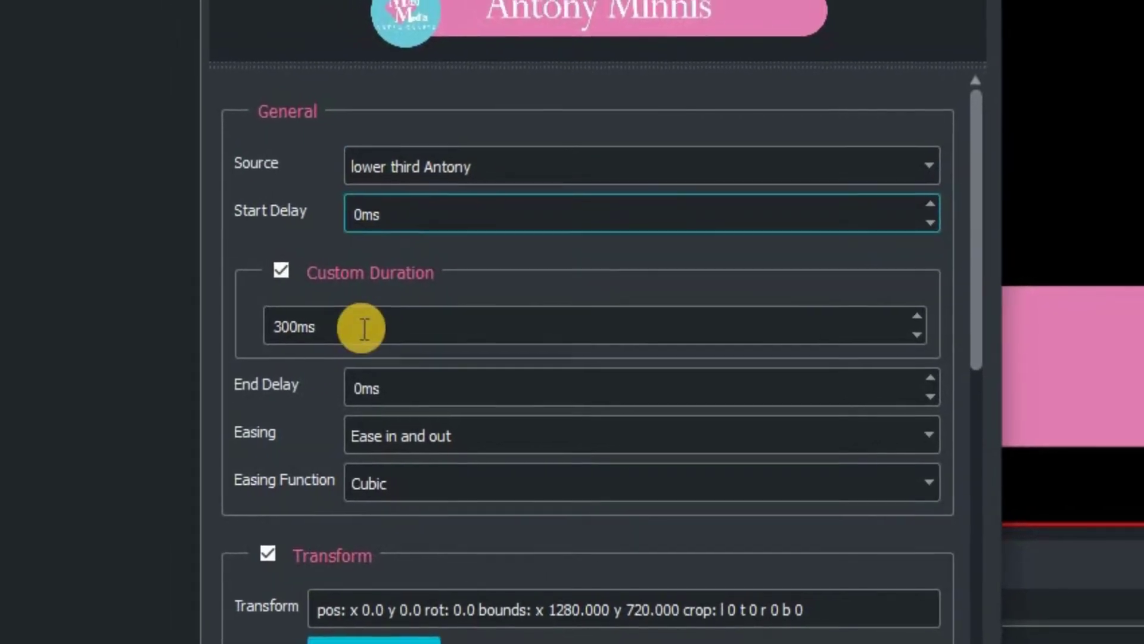
pyautogui.click(364, 323)
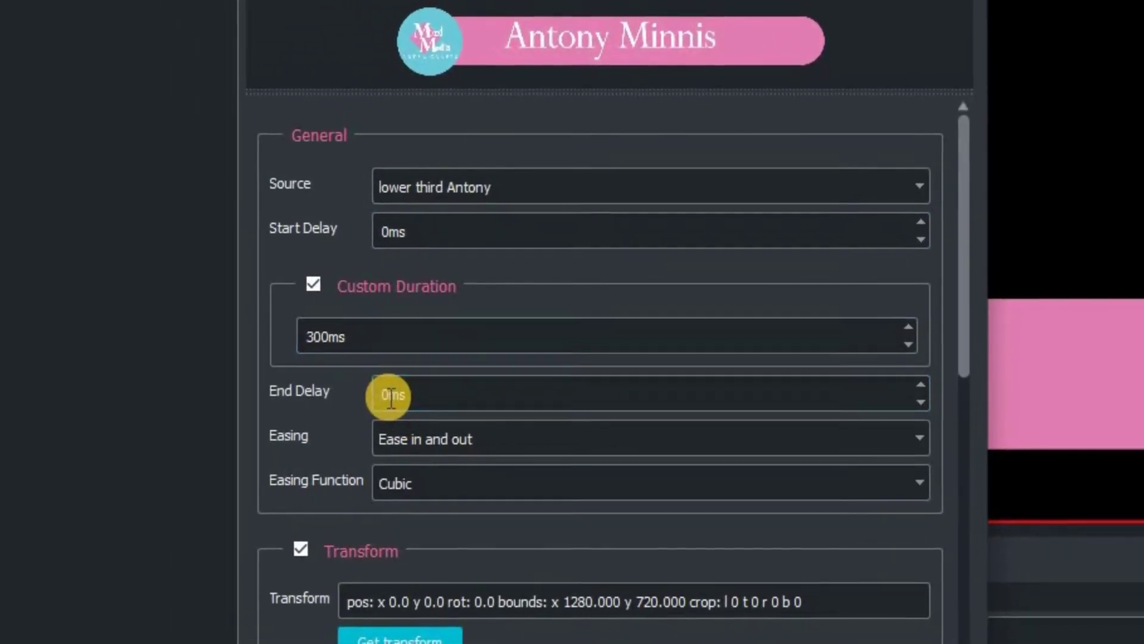
pyautogui.click(414, 394)
pyautogui.press('Tab')
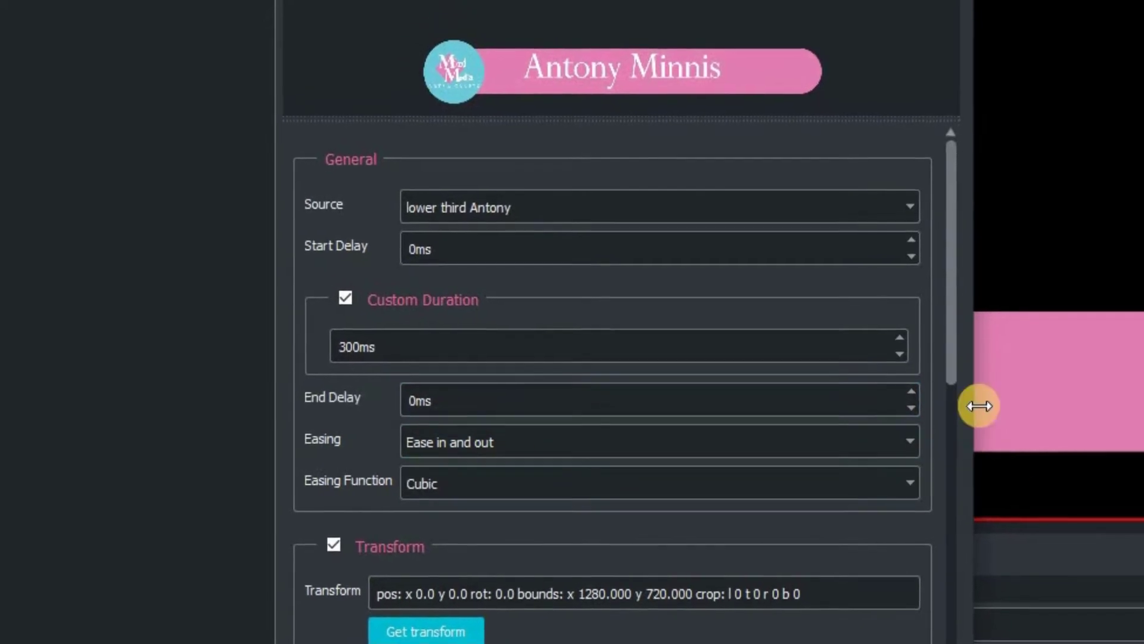
pyautogui.scroll(-5, 952, 400)
# Capture the lower third's current transform into the Off screen filter.
pyautogui.click(556, 392)
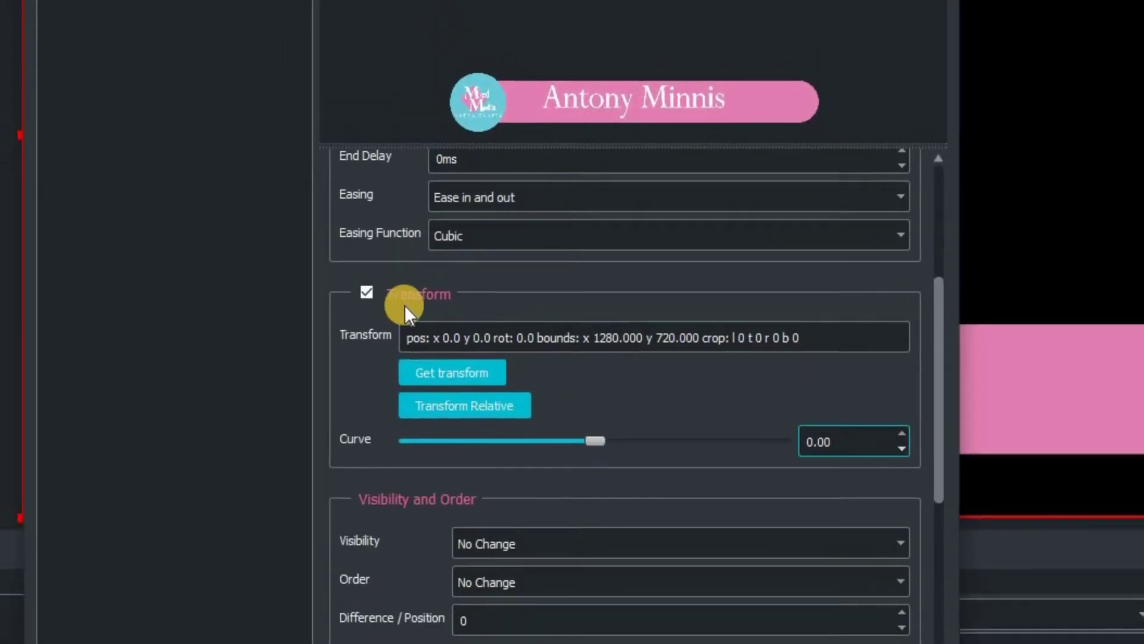
pyautogui.click(838, 365)
pyautogui.click(1004, 367)
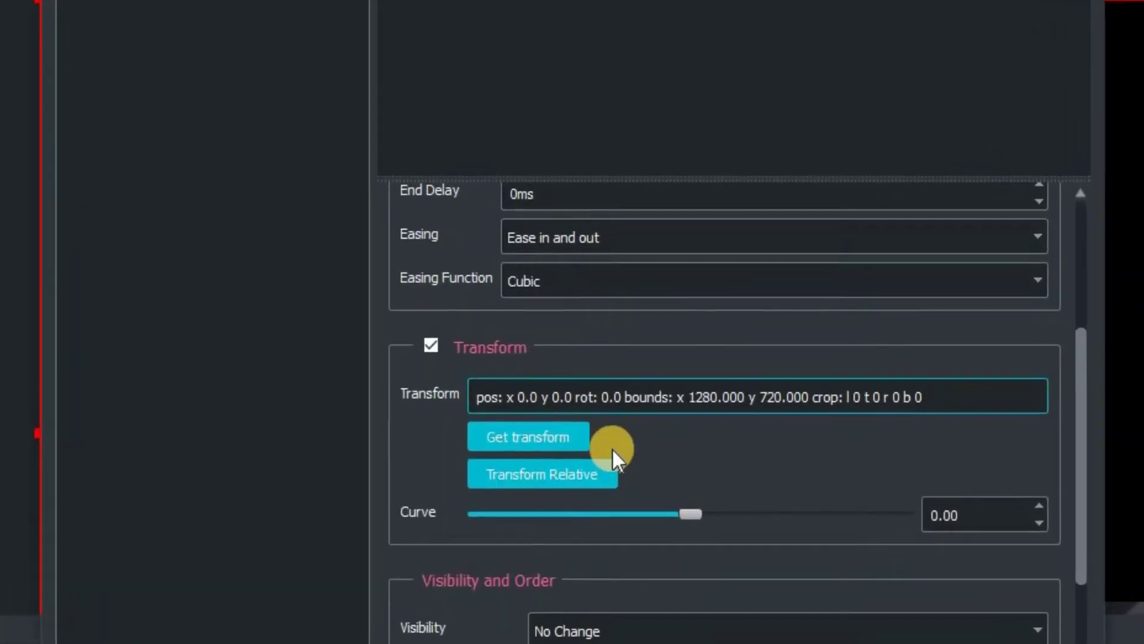
pyautogui.click(530, 433)
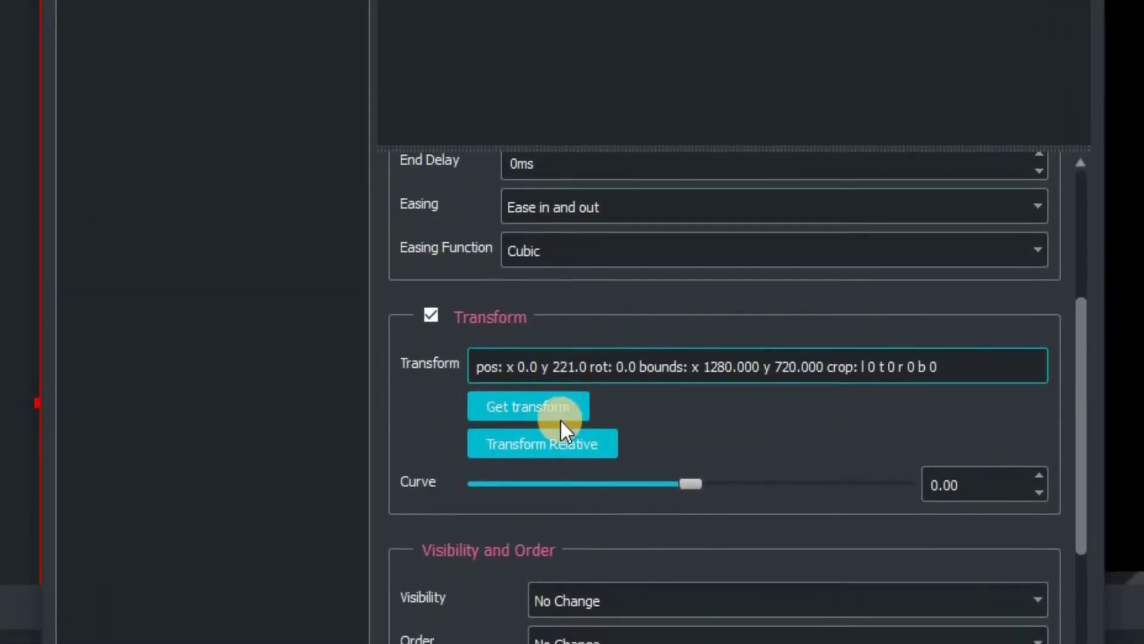
pyautogui.click(554, 416)
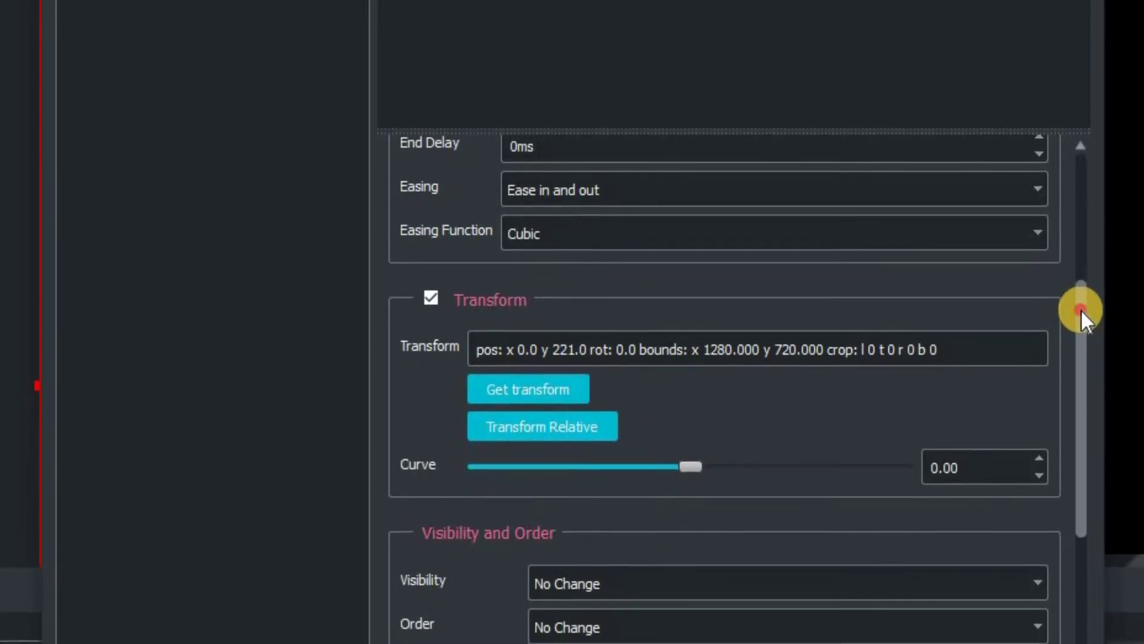
pyautogui.moveTo(1081, 309); pyautogui.dragTo(1088, 401)
pyautogui.scroll(-3, 709, 405)
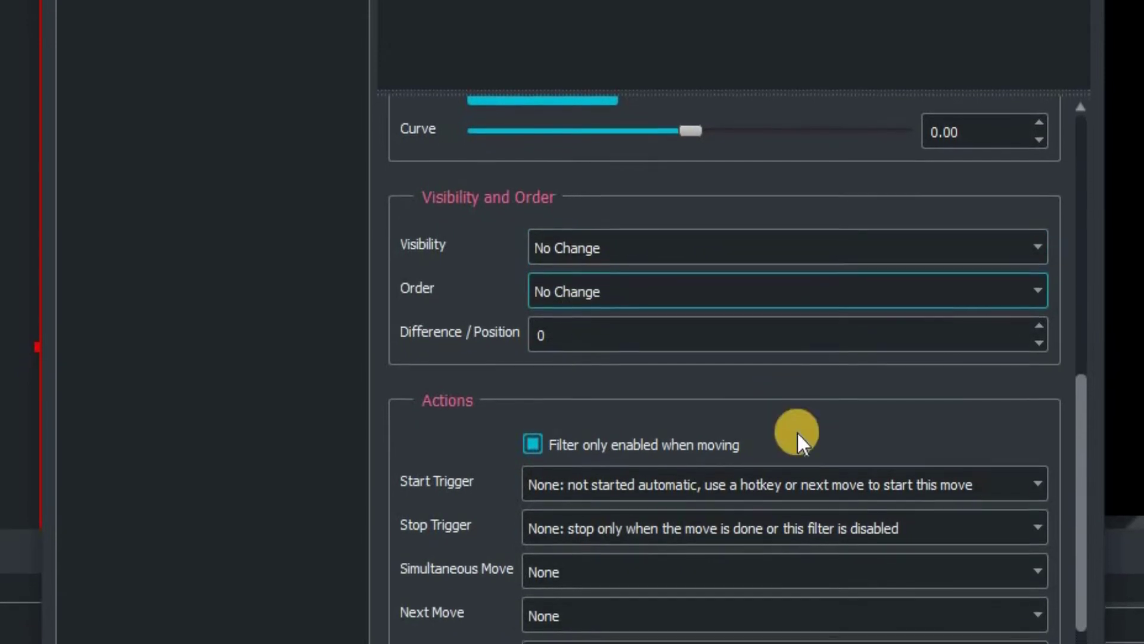
pyautogui.moveTo(1078, 458); pyautogui.dragTo(1079, 543)
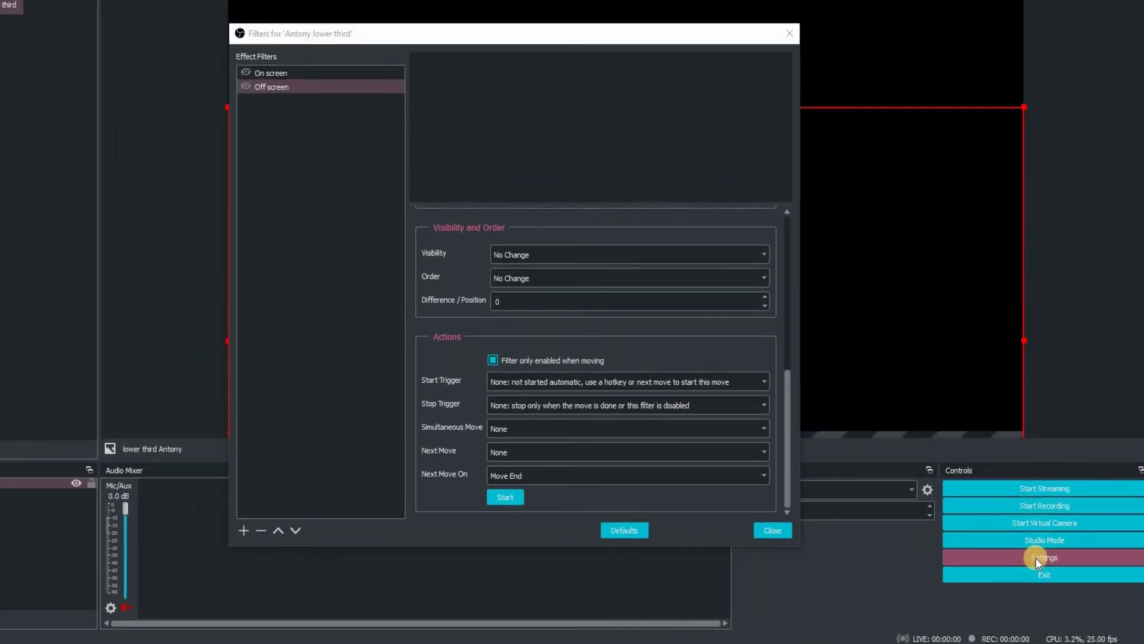
# Bind the 0 key to the lower third's On screen move in Settings > Hotkeys and apply.
pyautogui.click(999, 528)
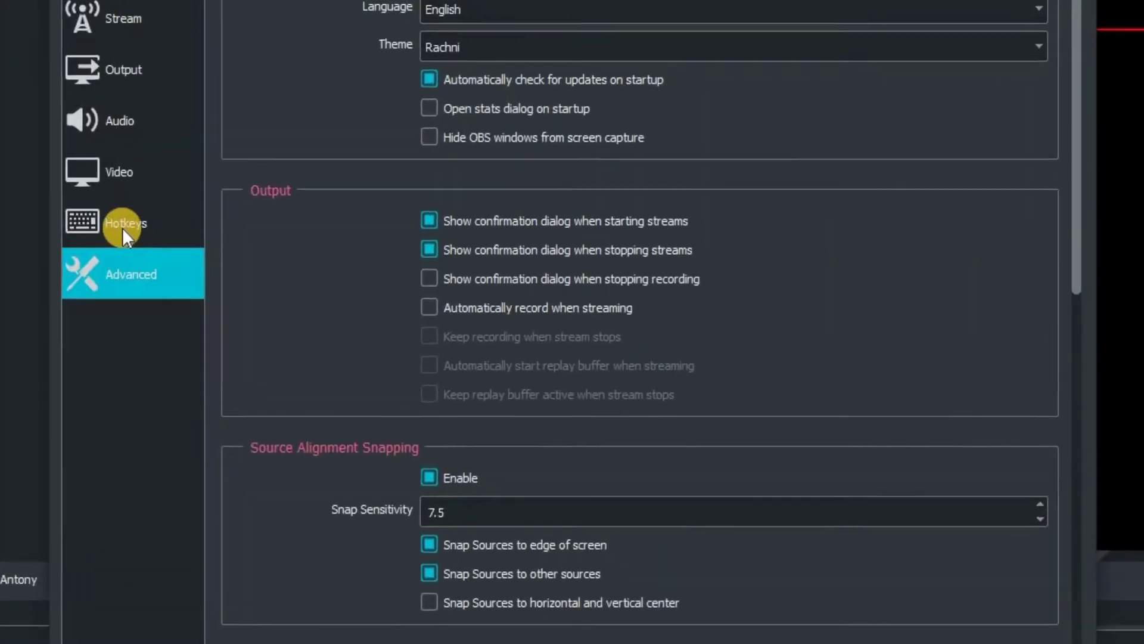
pyautogui.click(203, 244)
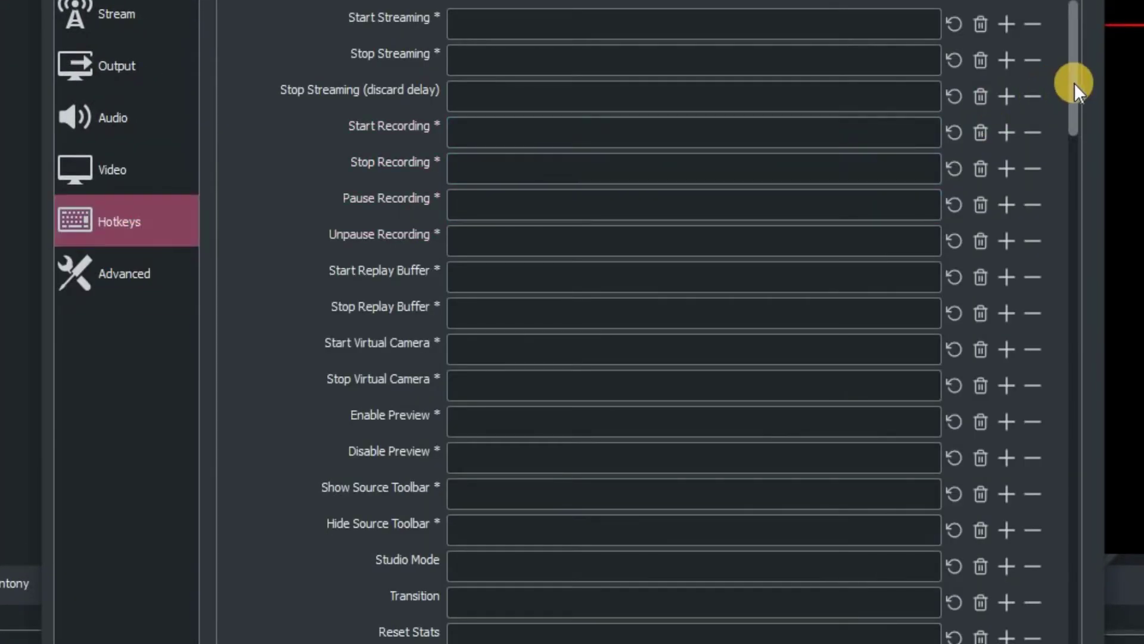
pyautogui.moveTo(1073, 82); pyautogui.dragTo(1081, 237)
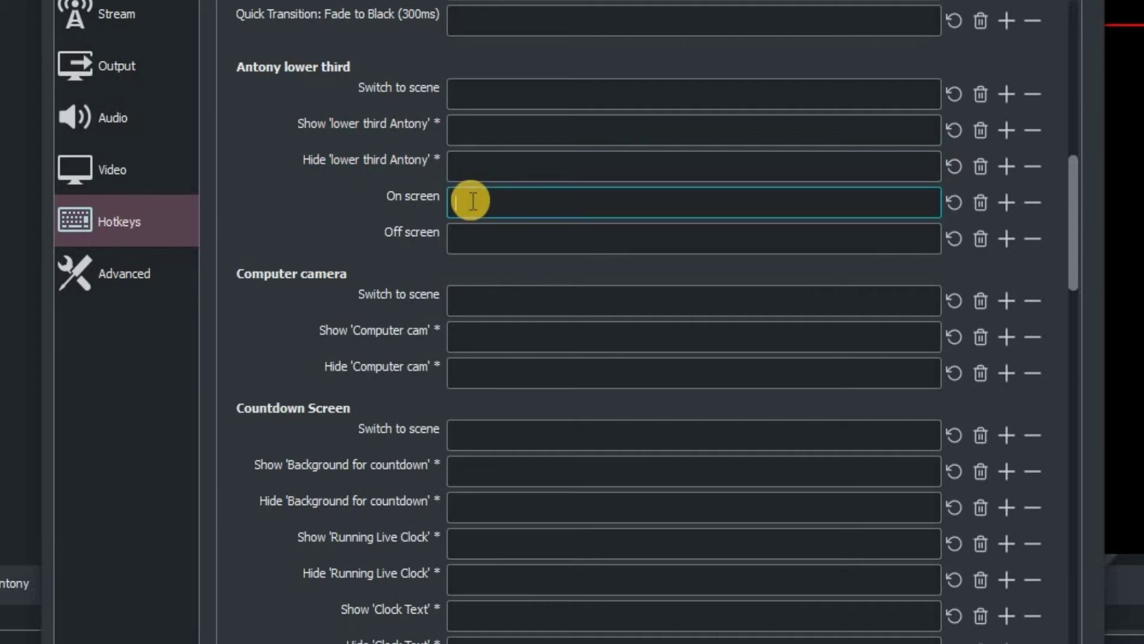
pyautogui.press('0')
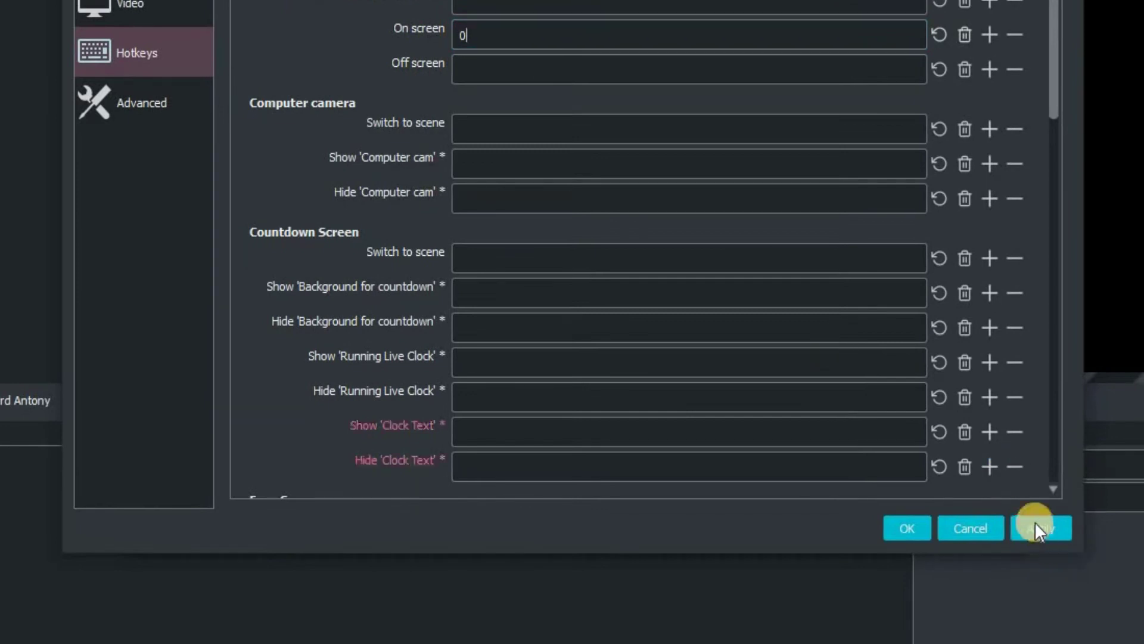
pyautogui.click(1037, 525)
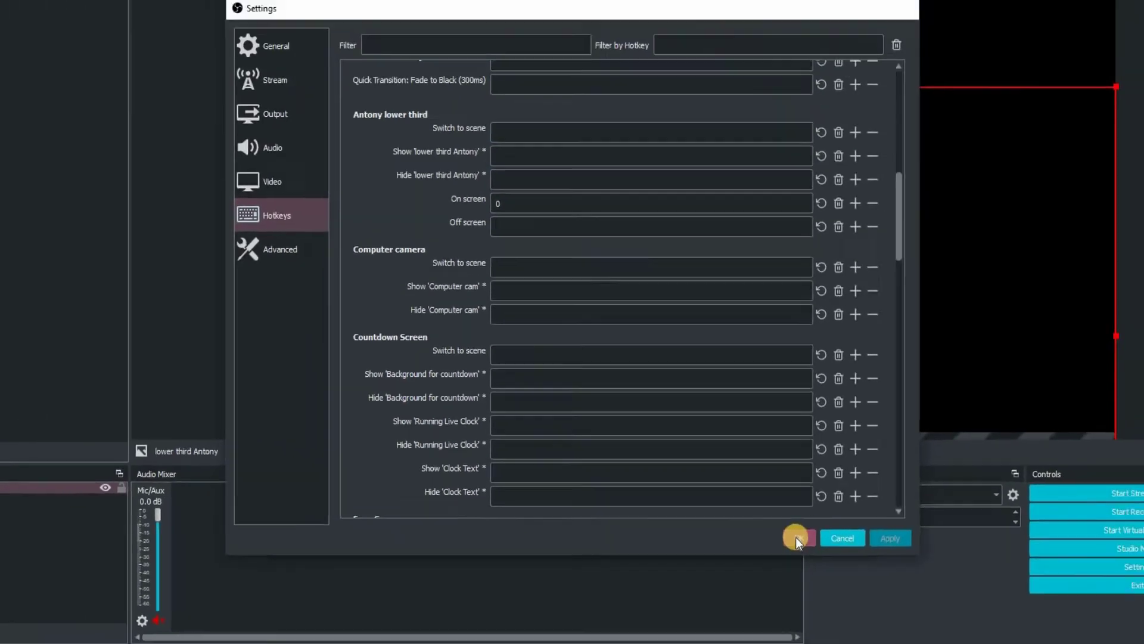
# Test the 0 hotkey, then set both lower-third moves' custom duration to 1000ms.
pyautogui.click(902, 528)
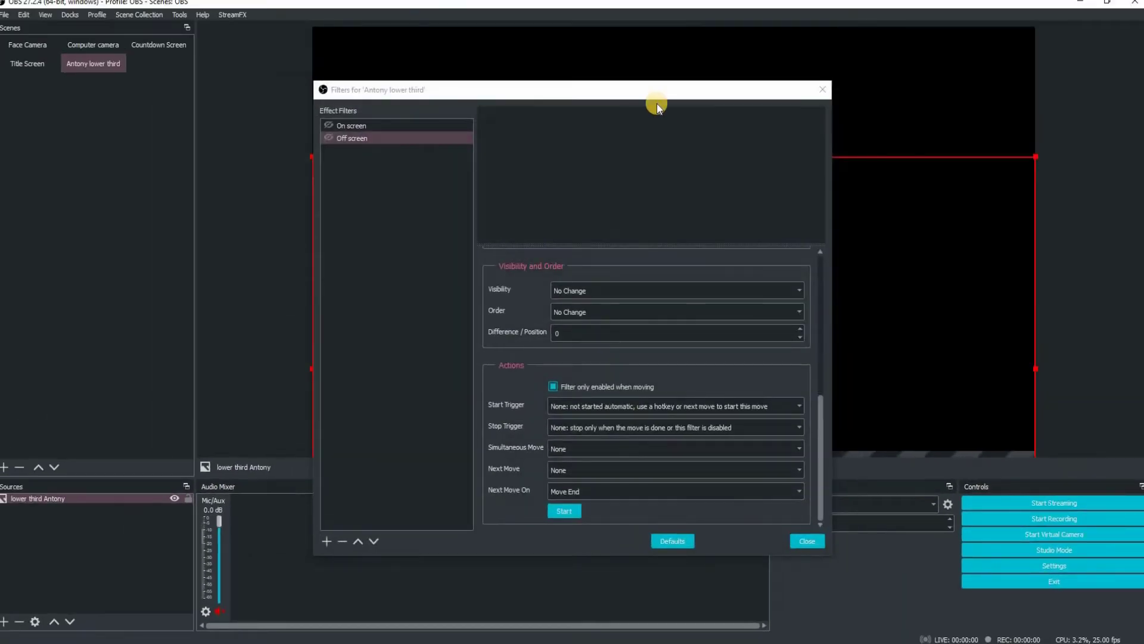
pyautogui.press('0')
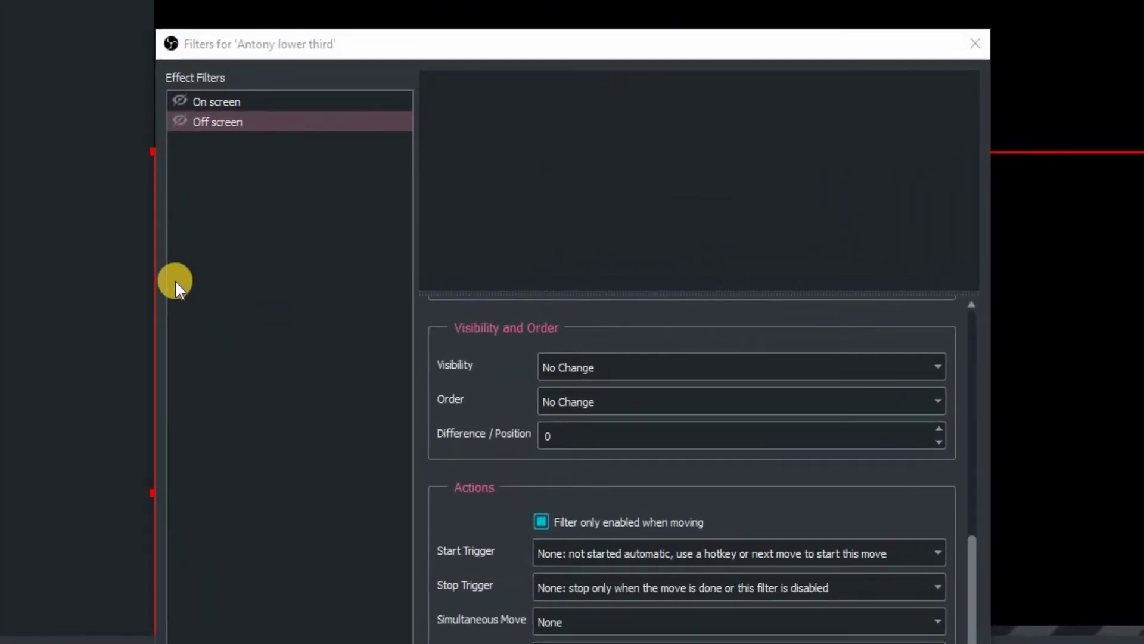
pyautogui.click(234, 100)
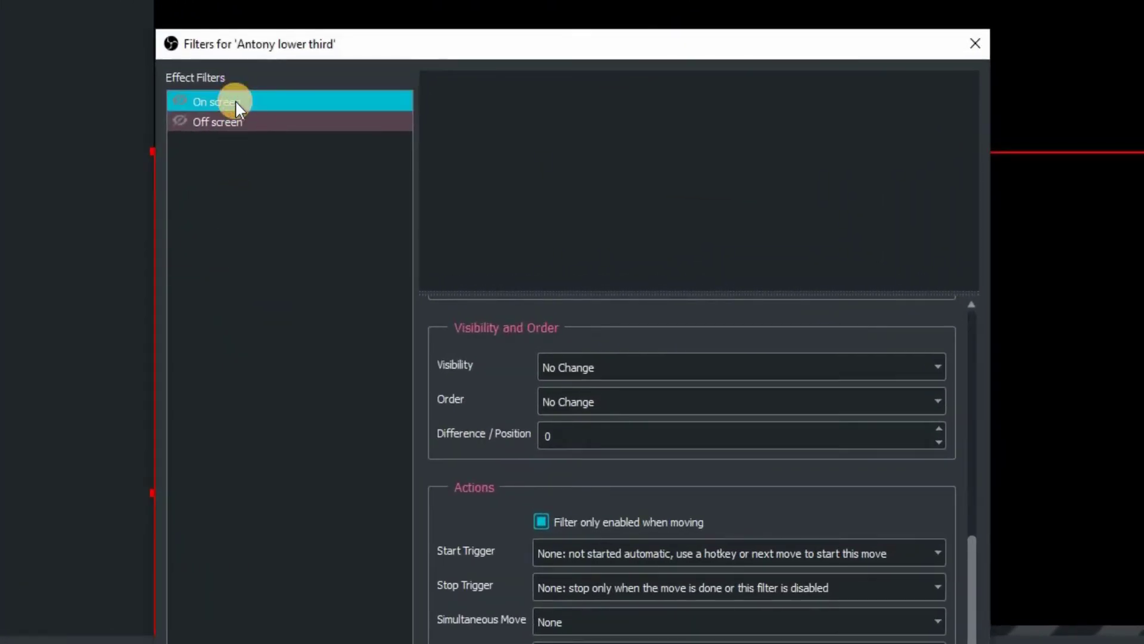
pyautogui.click(480, 482)
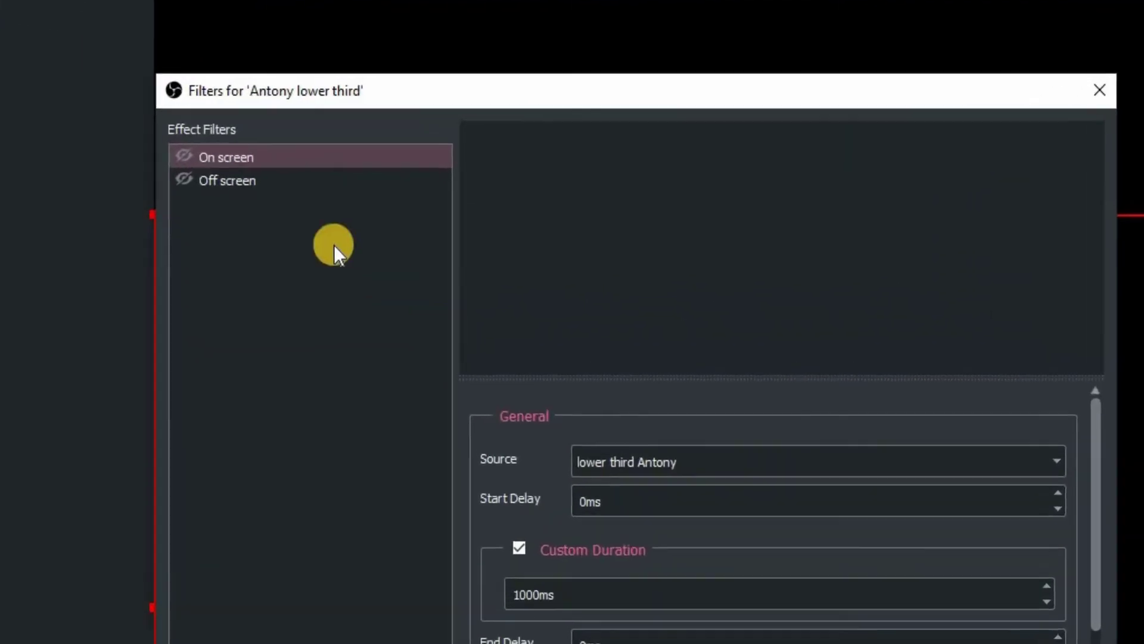
pyautogui.click(246, 191)
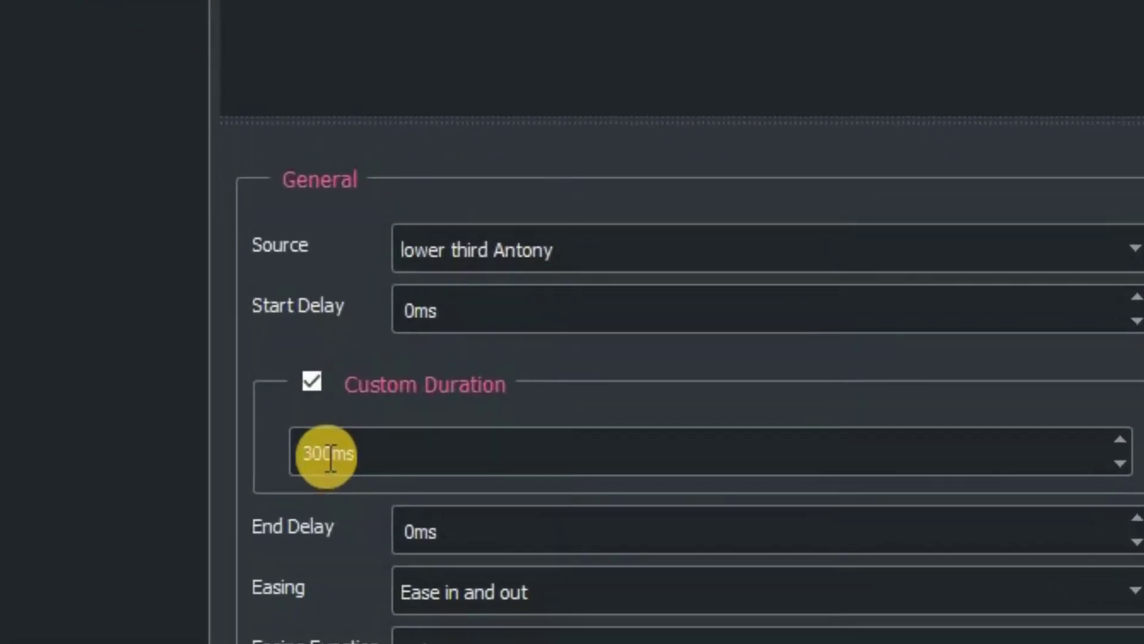
pyautogui.click(327, 457)
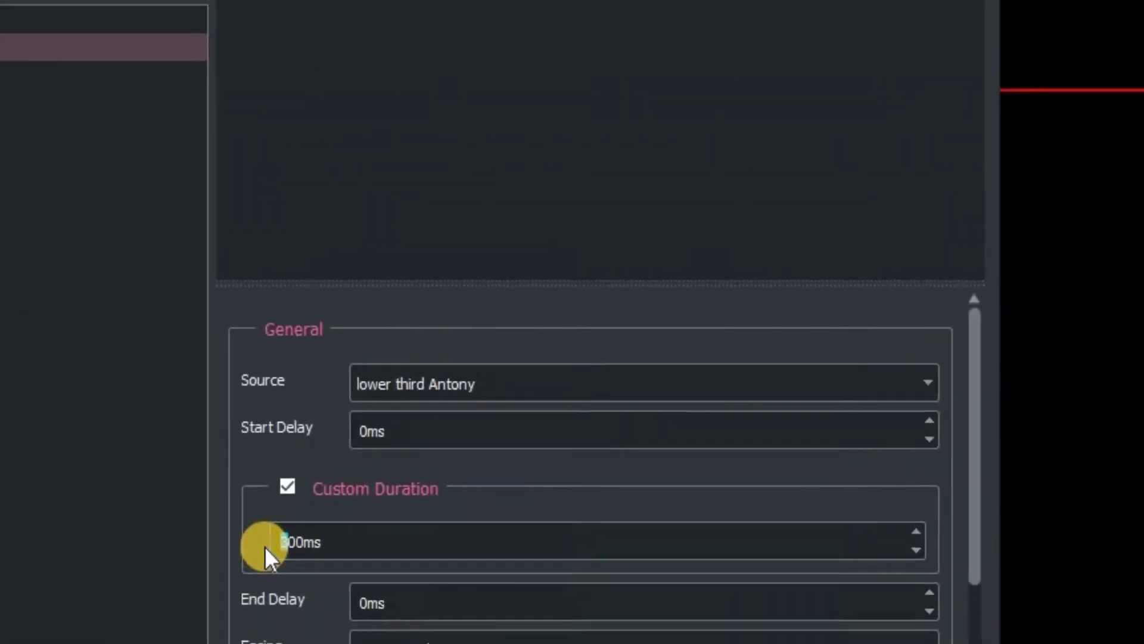
pyautogui.press('Delete')
pyautogui.write('10')
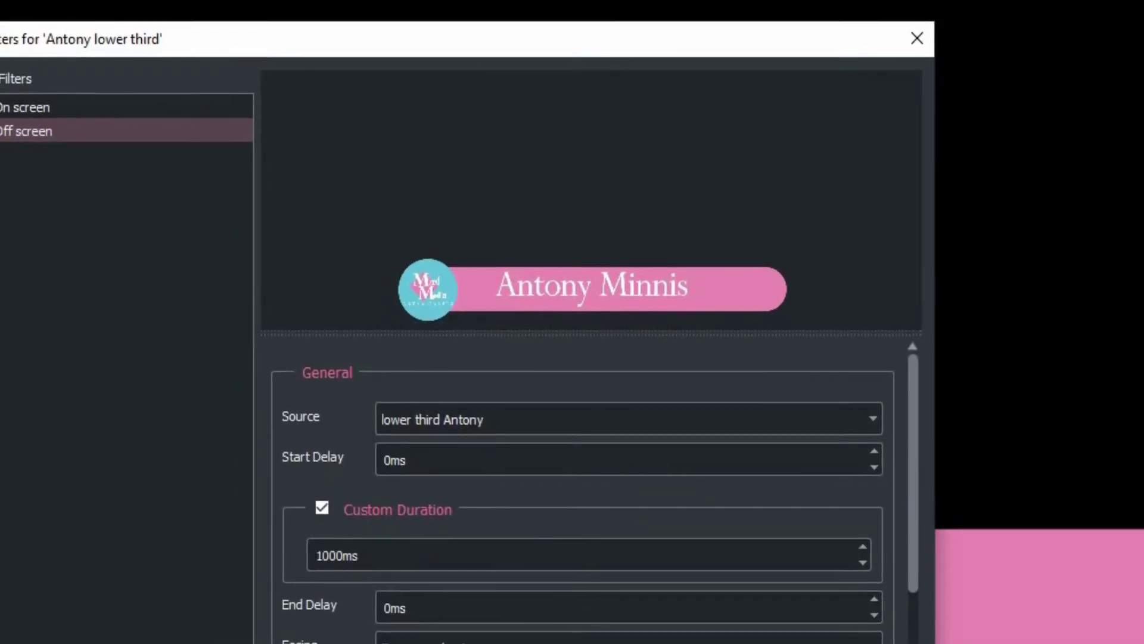
# Give the On screen move a 2500ms end delay.
pyautogui.click(43, 132)
pyautogui.click(43, 108)
pyautogui.click(904, 454)
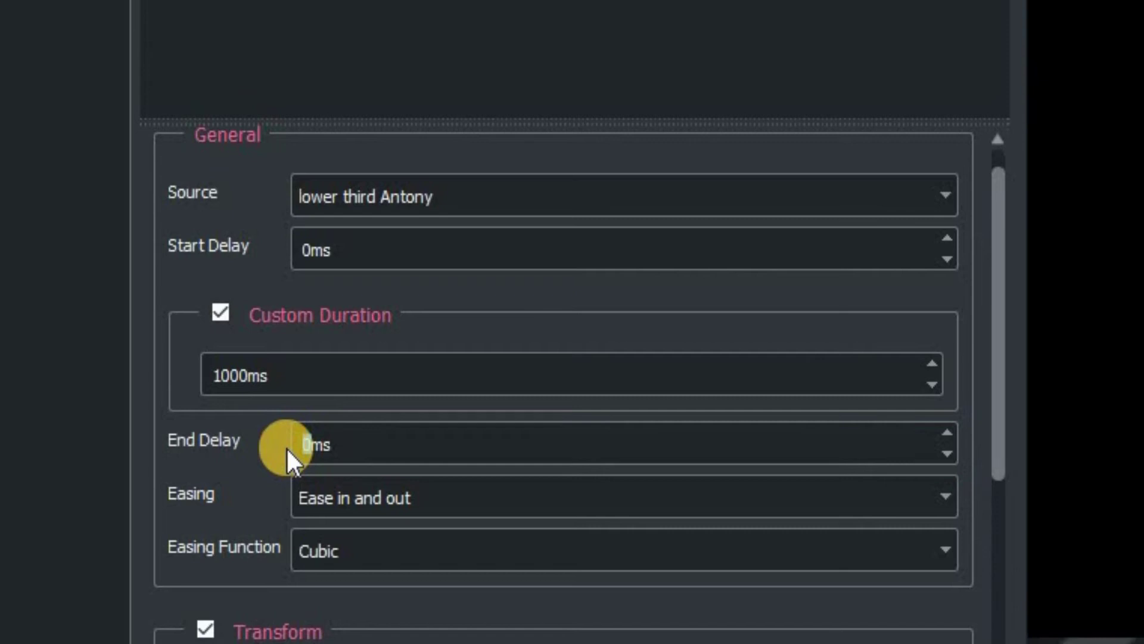
pyautogui.write('2500')
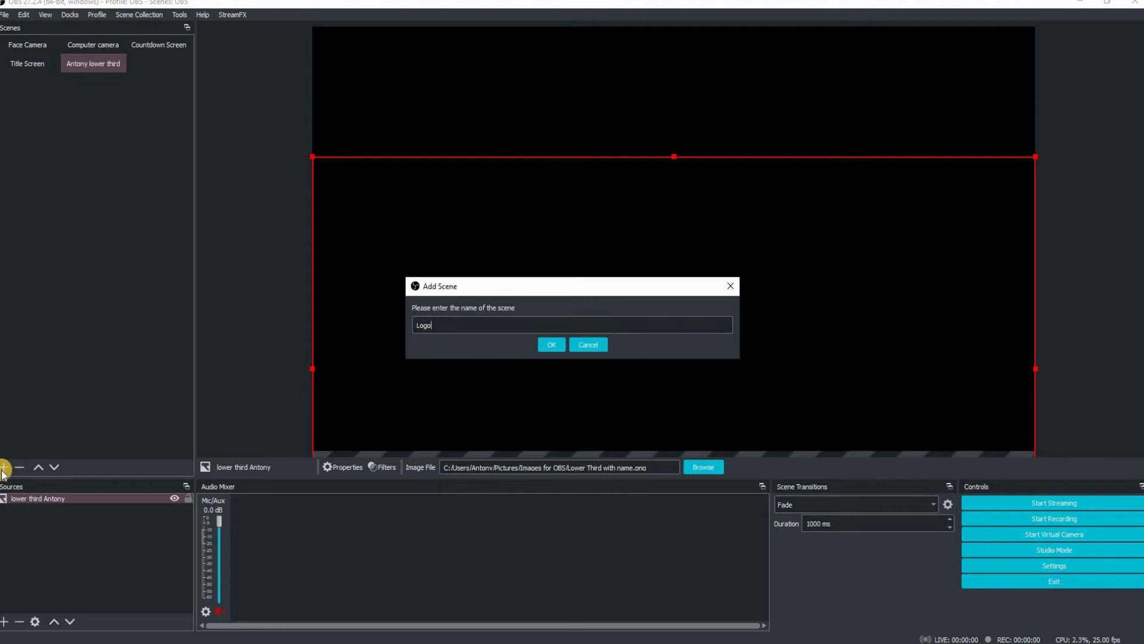
# Create the Logo scene with an 'MM logo' image source showing MM circle logo.png.
pyautogui.click(551, 345)
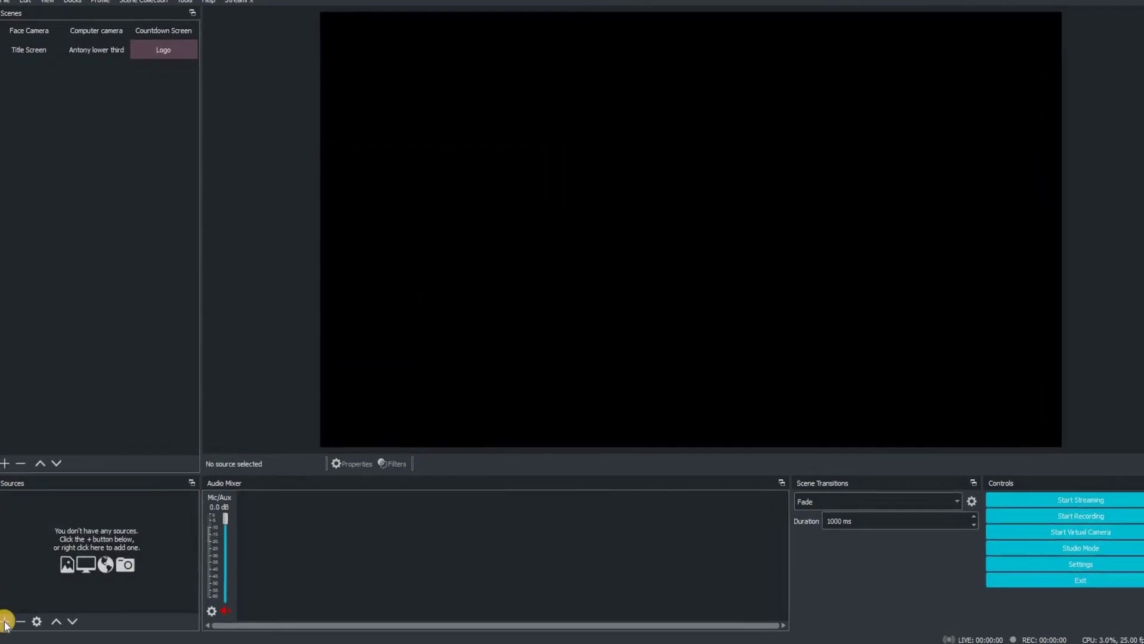
pyautogui.click(8, 621)
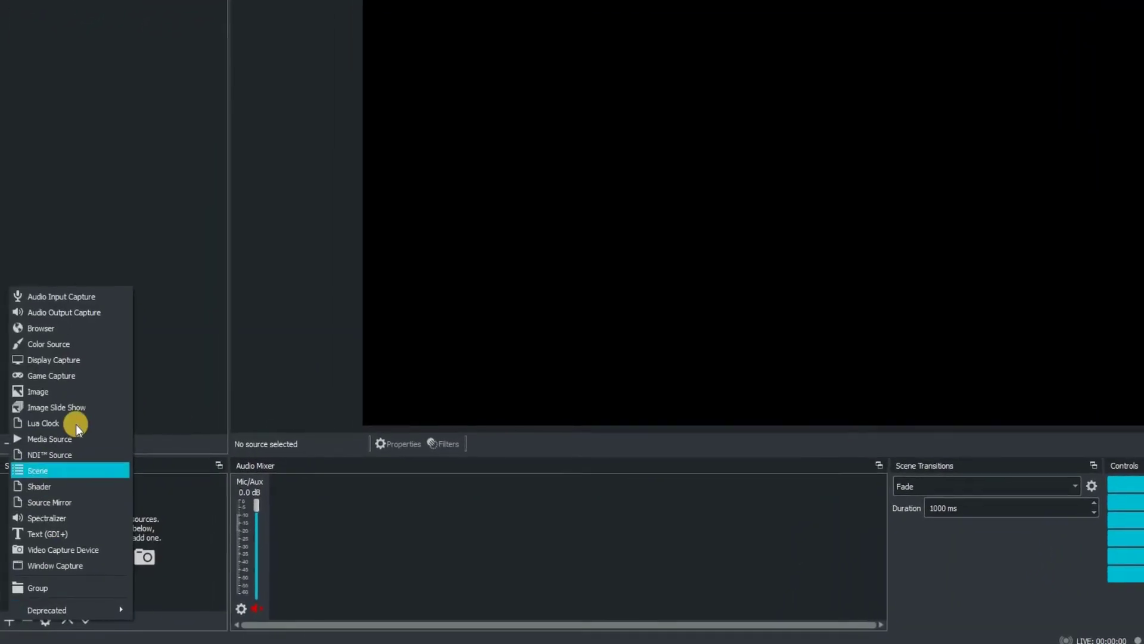
pyautogui.click(73, 407)
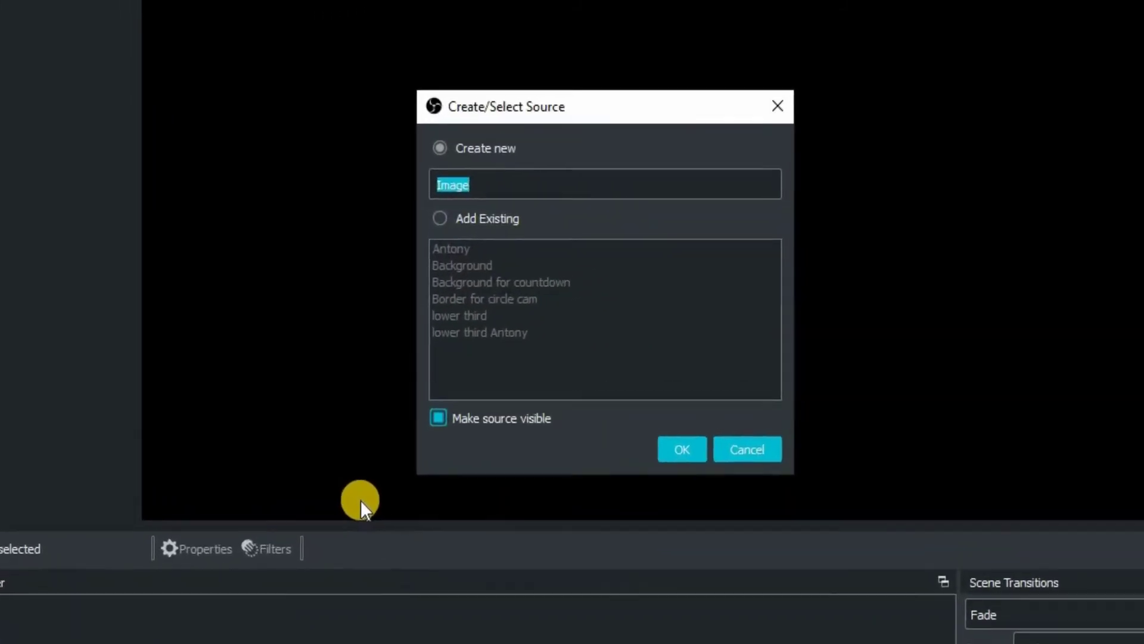
pyautogui.write('MM logo')
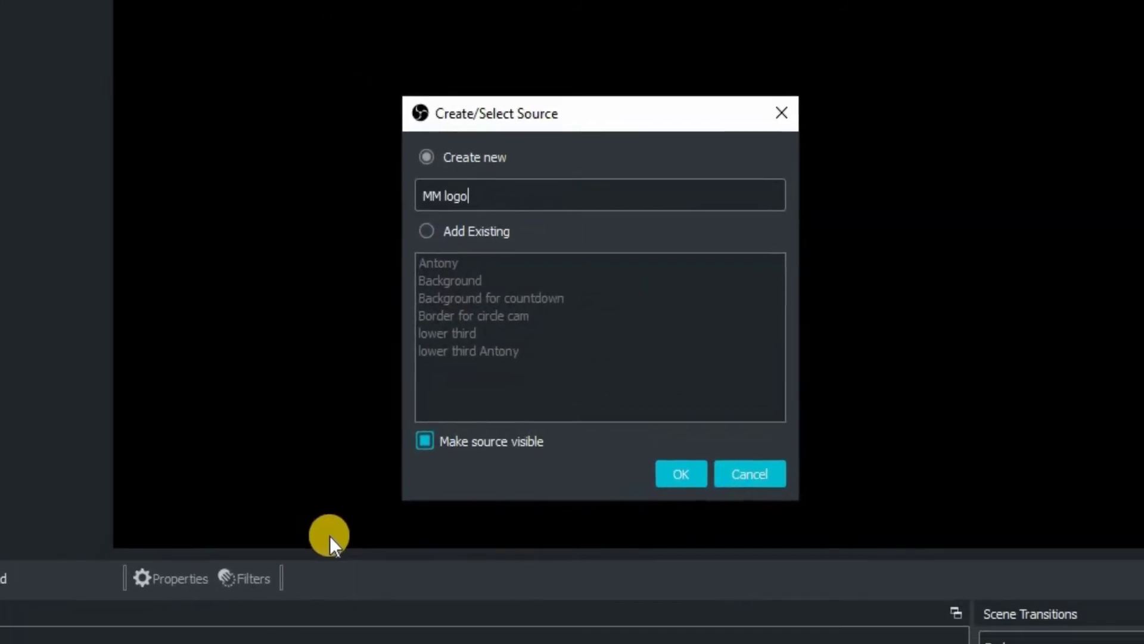
pyautogui.click(681, 474)
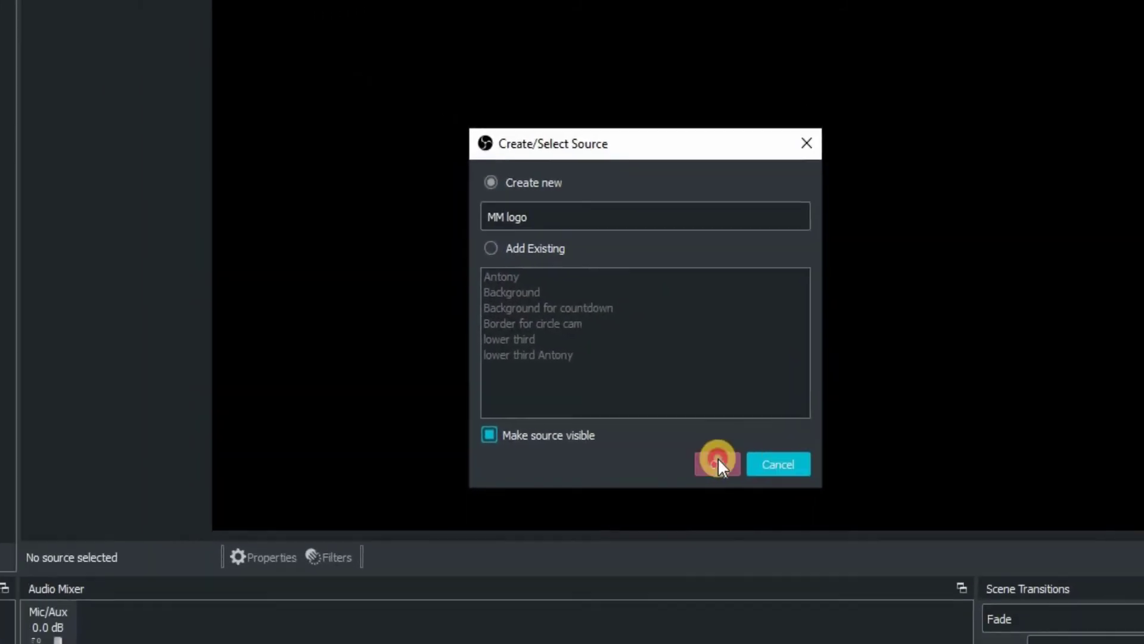
pyautogui.click(944, 480)
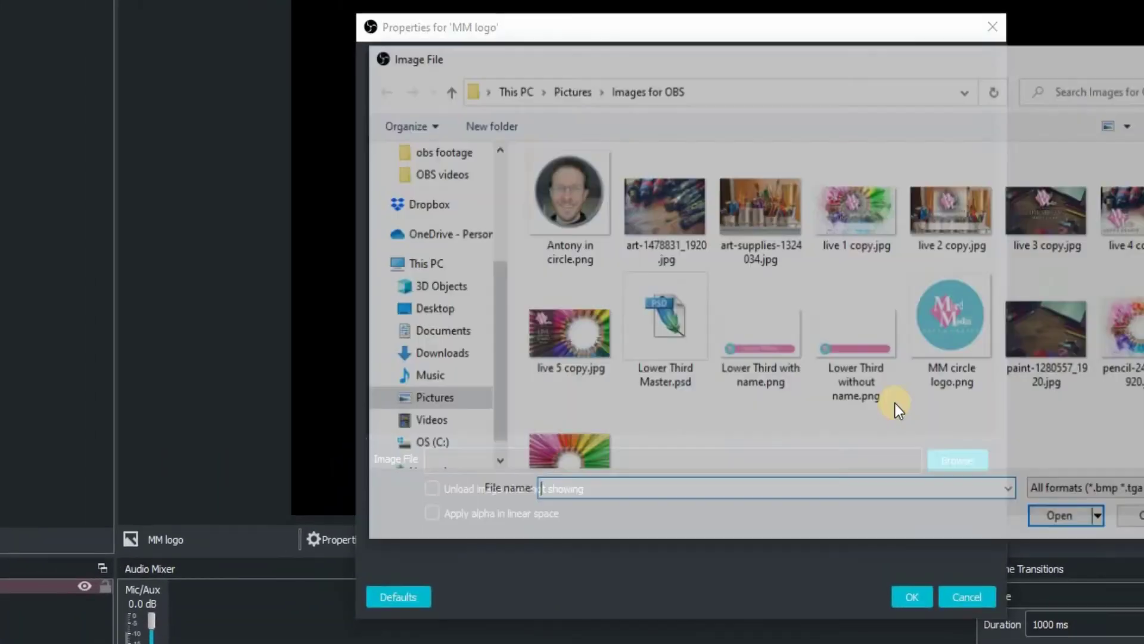
pyautogui.doubleClick(963, 318)
pyautogui.click(911, 596)
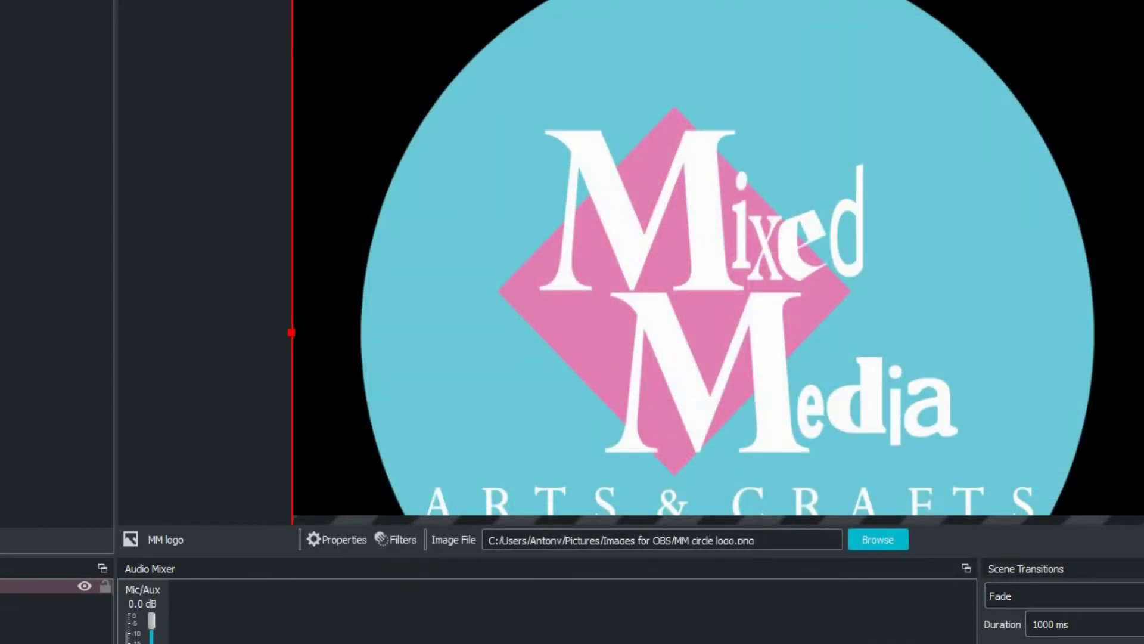
# Shrink the logo and place it in the top-right corner of the canvas.
pyautogui.moveTo(1024, 36); pyautogui.dragTo(728, 332)
pyautogui.moveTo(557, 414); pyautogui.dragTo(724, 209)
pyautogui.moveTo(603, 398); pyautogui.dragTo(838, 120)
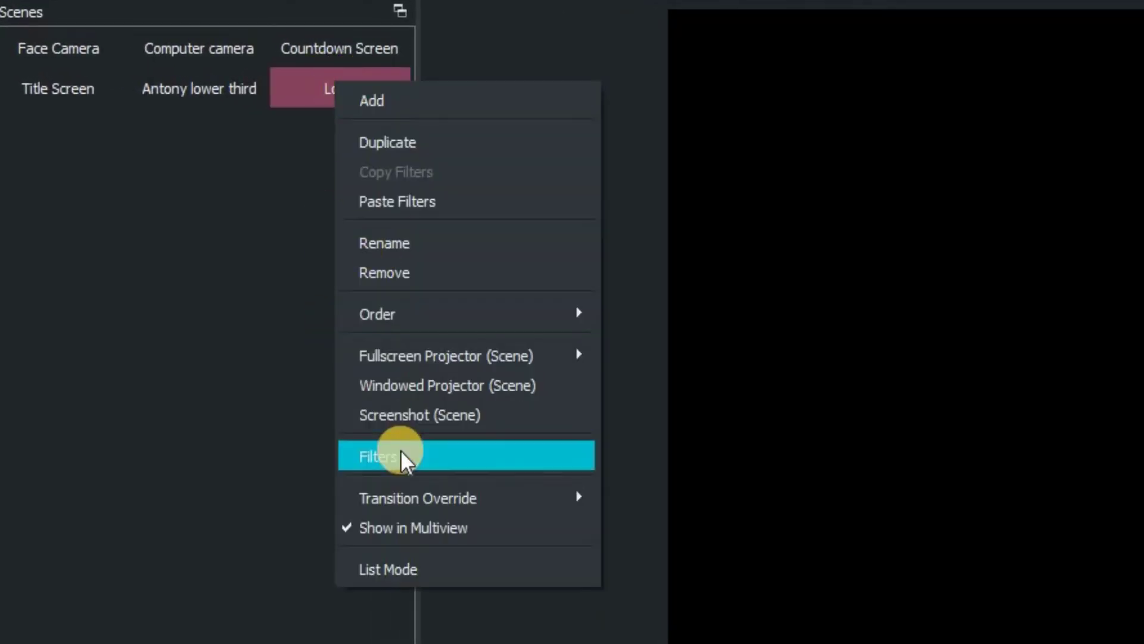
# Copy the lower-third scene's move filters, paste them onto the Logo scene, and view Logo's filters.
pyautogui.click(209, 92)
pyautogui.rightClick(210, 92)
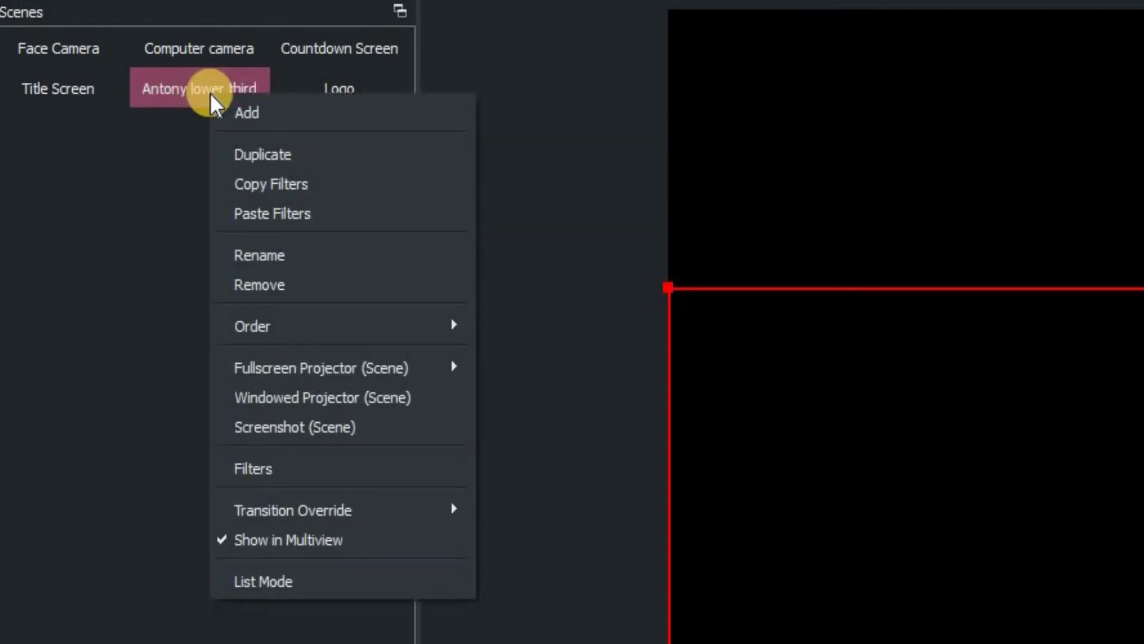
pyautogui.click(298, 184)
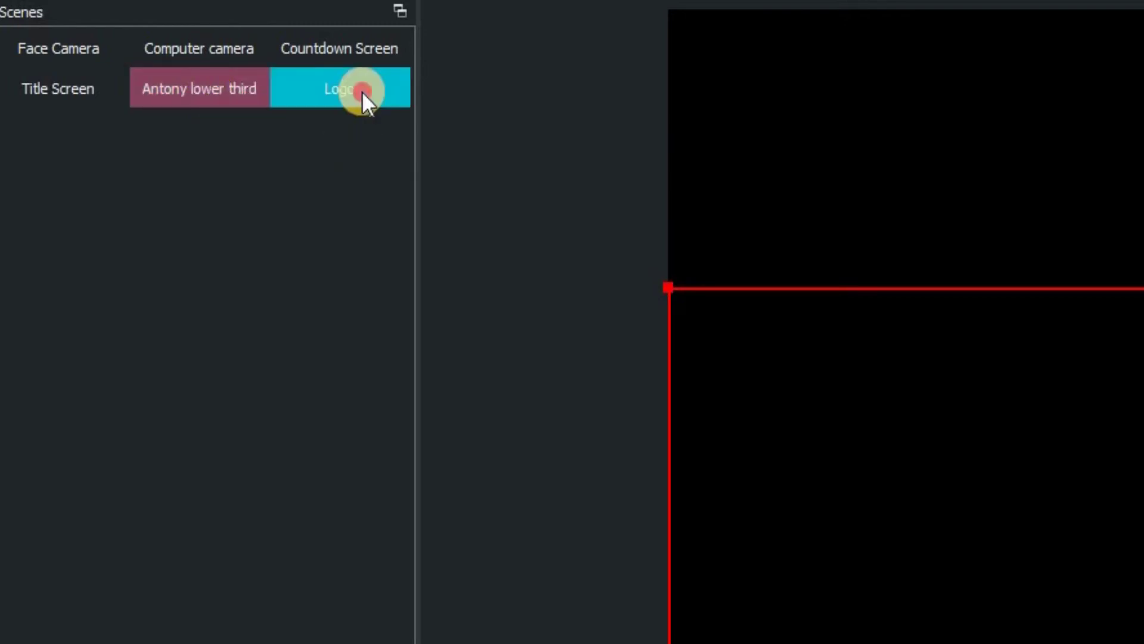
pyautogui.click(363, 91)
pyautogui.rightClick(362, 91)
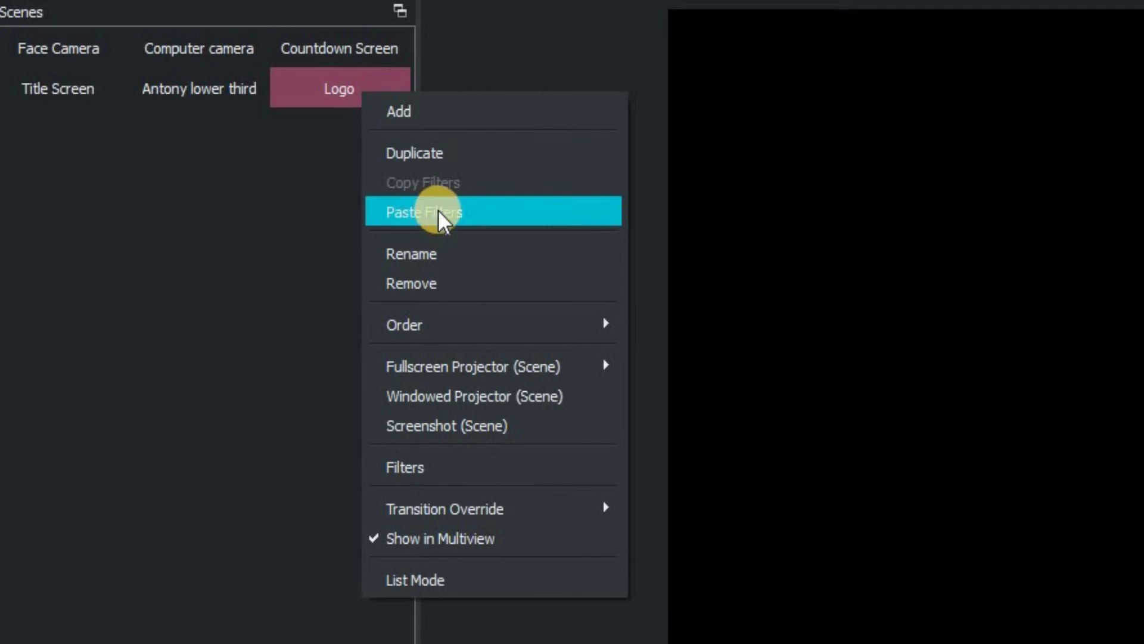
pyautogui.click(438, 212)
pyautogui.rightClick(356, 99)
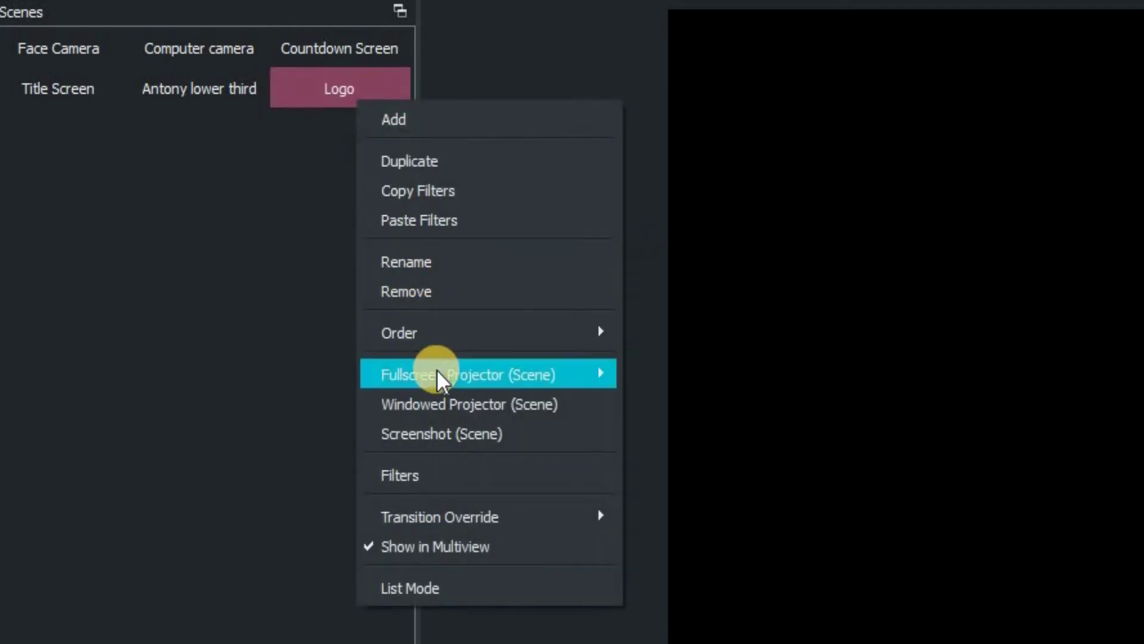
pyautogui.click(439, 475)
# Nudge the logo off the right edge (x 1285) and store it in the Off screen filter.
pyautogui.click(619, 213)
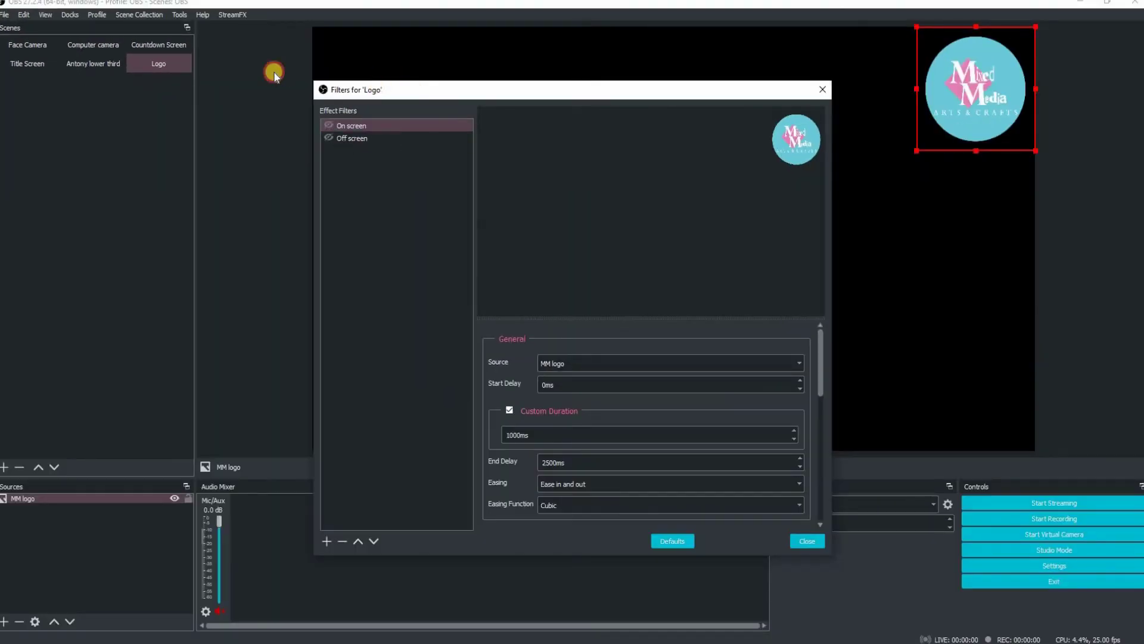
pyautogui.click(137, 102)
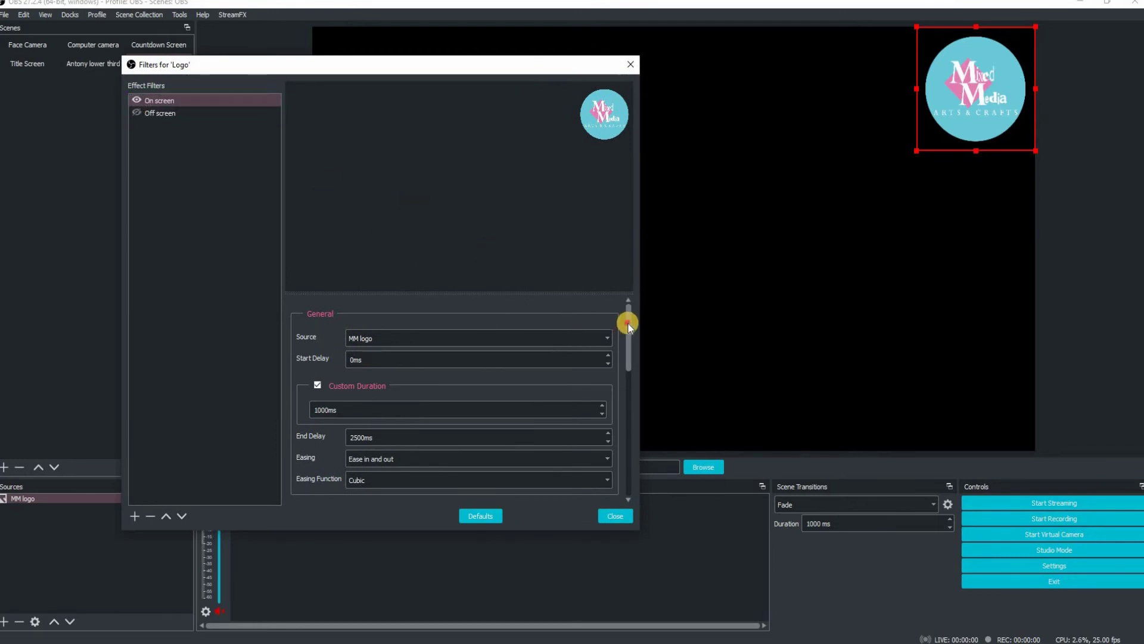
pyautogui.moveTo(629, 325); pyautogui.dragTo(402, 420)
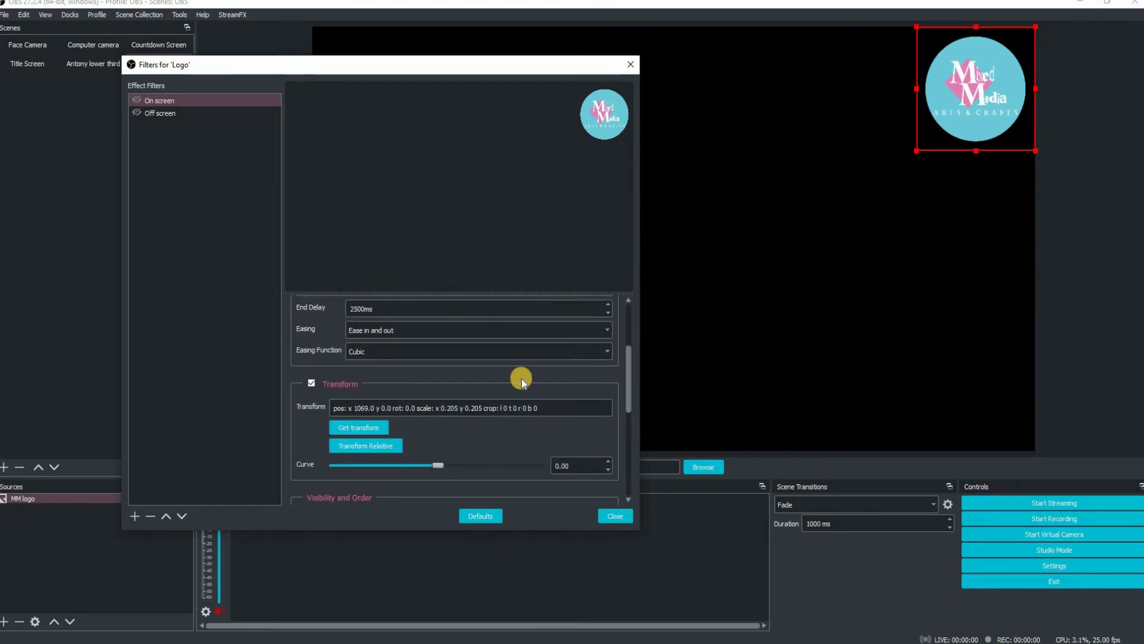
pyautogui.click(165, 117)
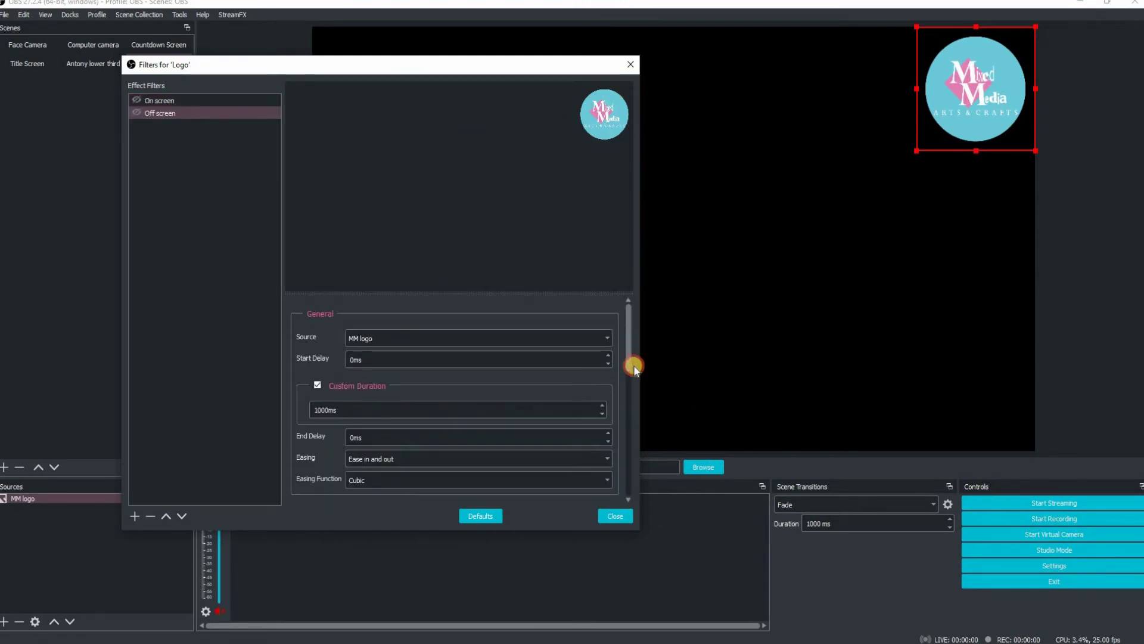
pyautogui.scroll(-3, 635, 372)
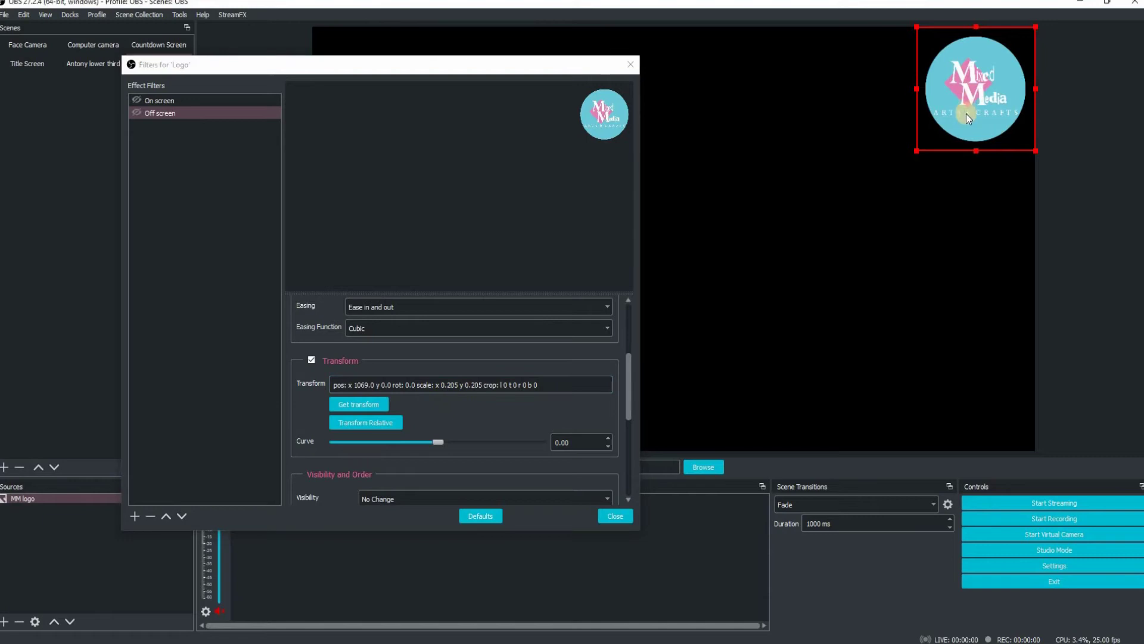
pyautogui.press('Right')
pyautogui.press('Right')
pyautogui.press('Right')
pyautogui.press('Right')
pyautogui.press('Right')
pyautogui.press('Right')
pyautogui.press('Right')
pyautogui.press('Right')
pyautogui.press('Right')
pyautogui.press('Right')
pyautogui.press('Right')
pyautogui.press('Right')
pyautogui.press('Right')
pyautogui.press('Right')
pyautogui.press('Right')
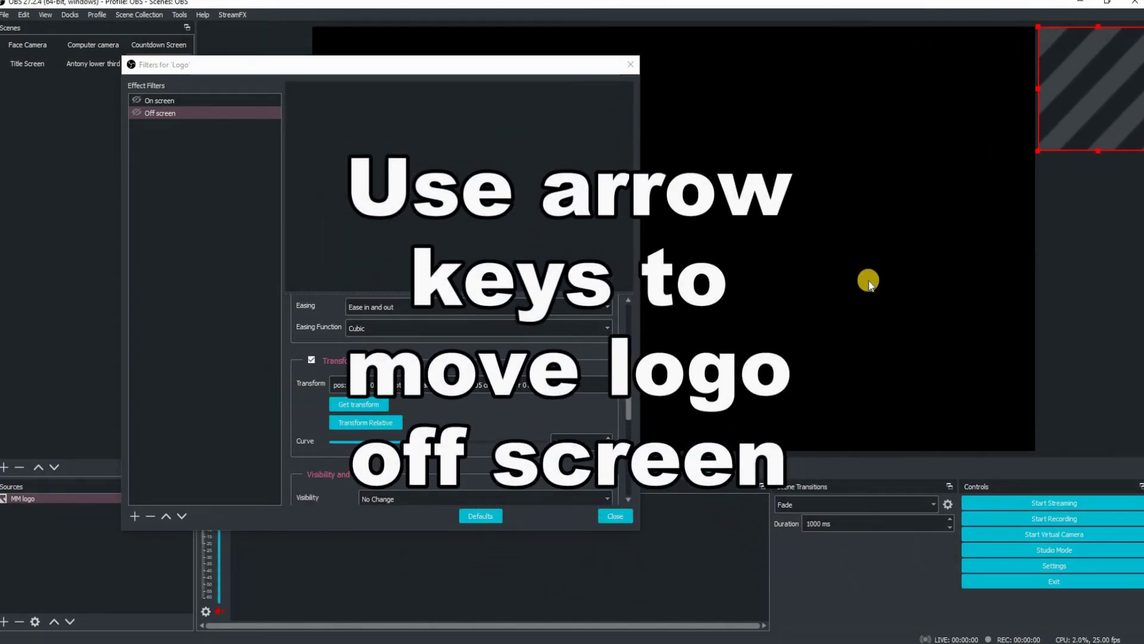
pyautogui.click(366, 403)
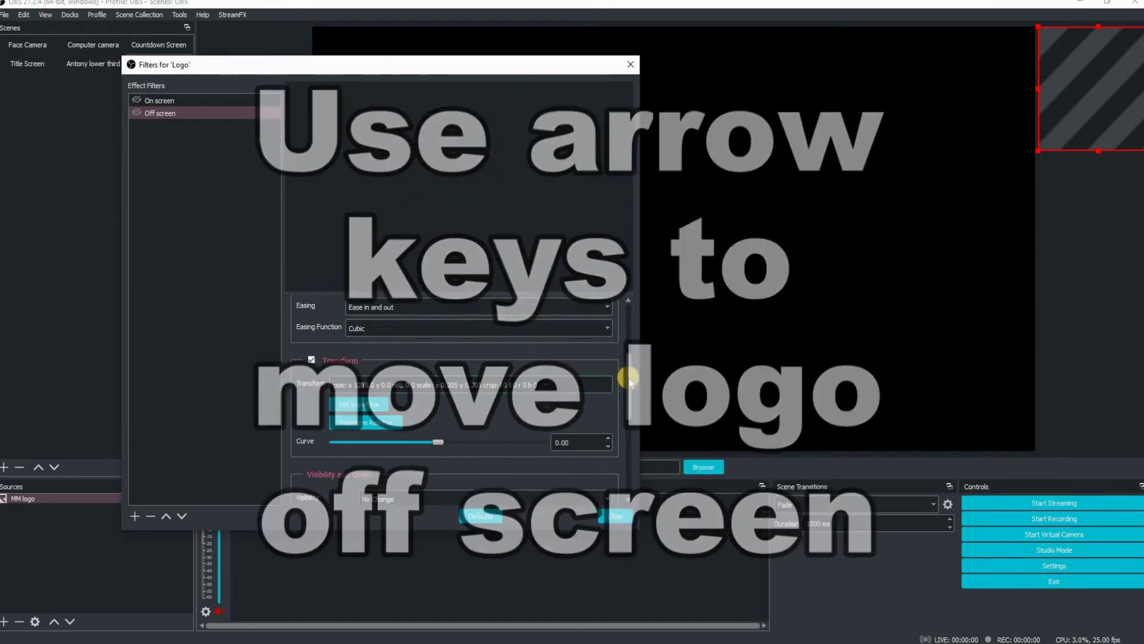
pyautogui.click(1054, 565)
# Assign hotkey 9 to the Logo's On screen move, save, and test the slide-in.
pyautogui.click(195, 225)
pyautogui.moveTo(1027, 50); pyautogui.dragTo(1023, 110)
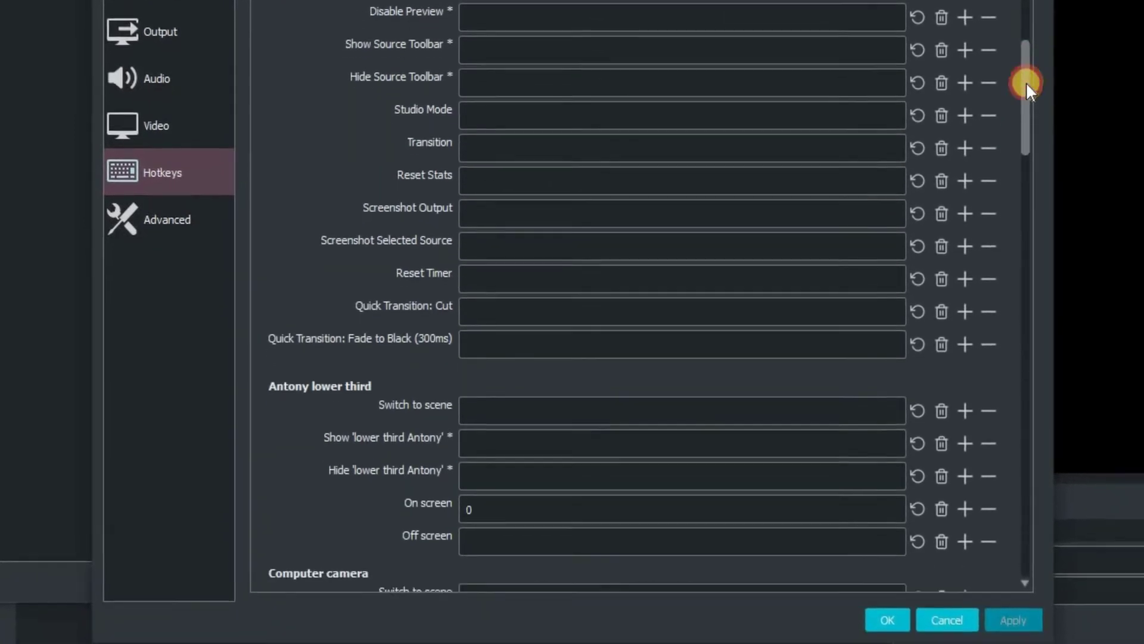
pyautogui.moveTo(1027, 85); pyautogui.dragTo(1039, 245)
pyautogui.click(498, 412)
pyautogui.click(498, 312)
pyautogui.press('9')
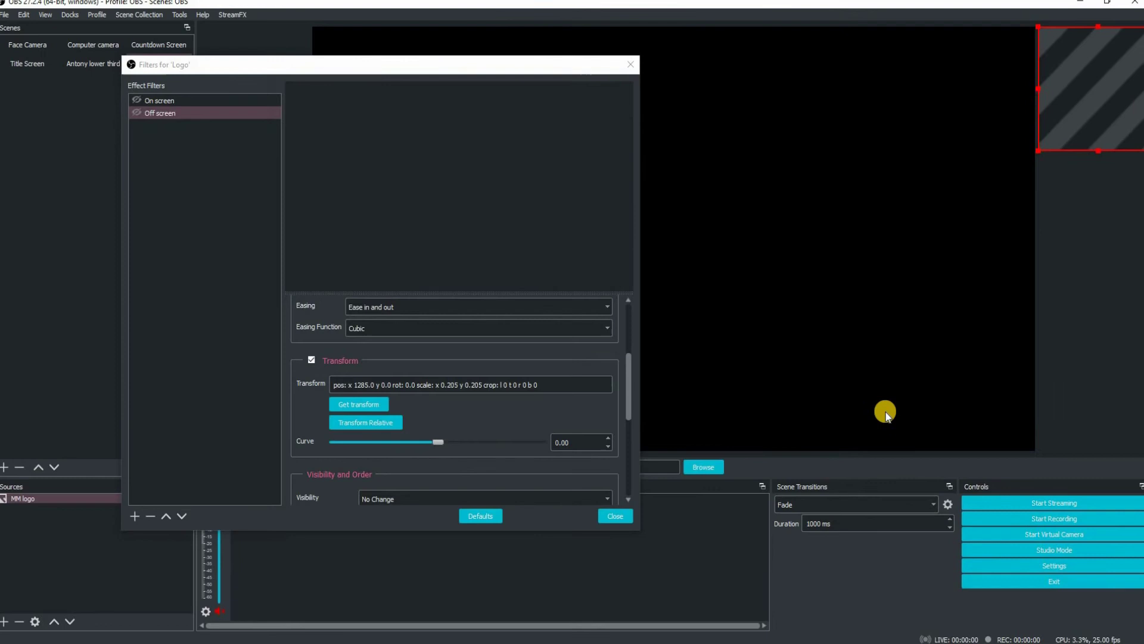
pyautogui.press('9')
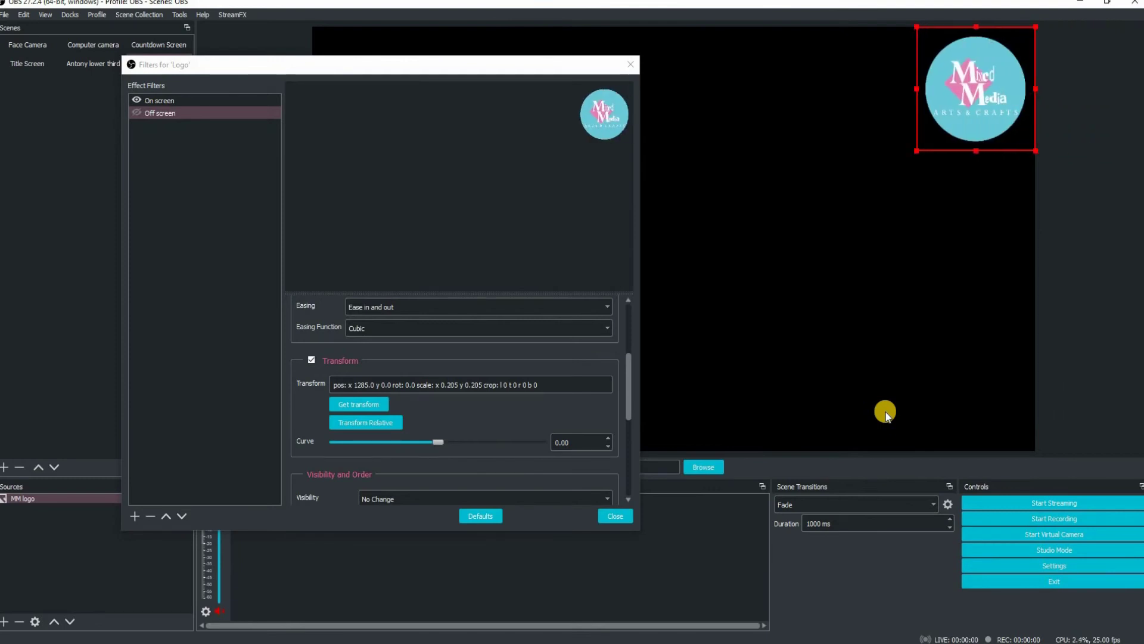
# Slide the logo back off and select the On screen filter.
pyautogui.press('0')
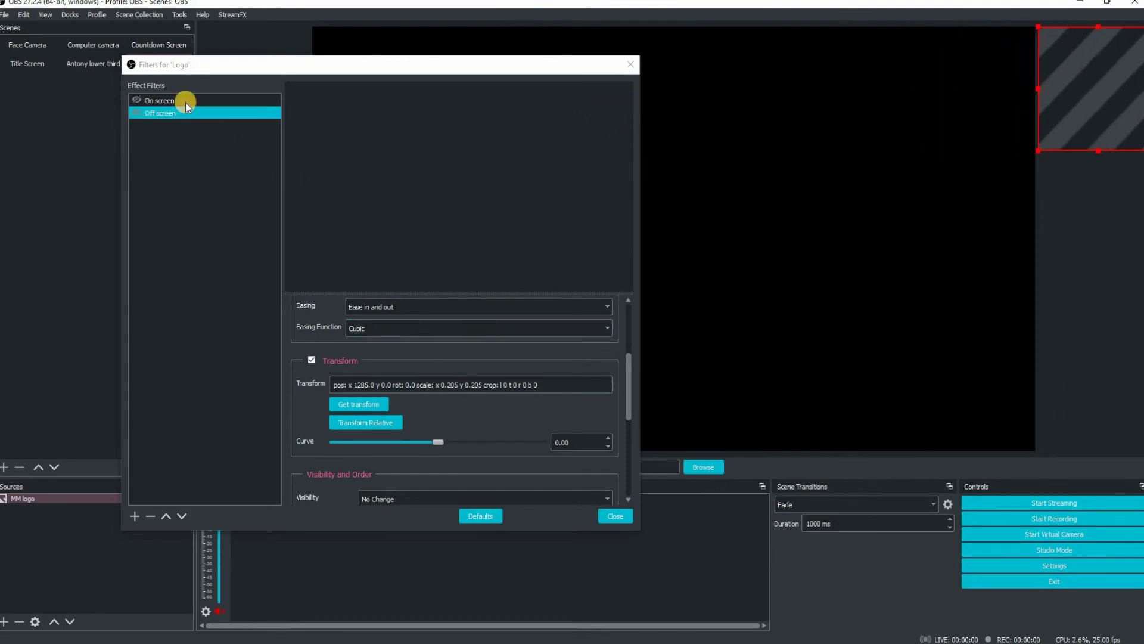
pyautogui.click(185, 102)
pyautogui.scroll(-10, 629, 422)
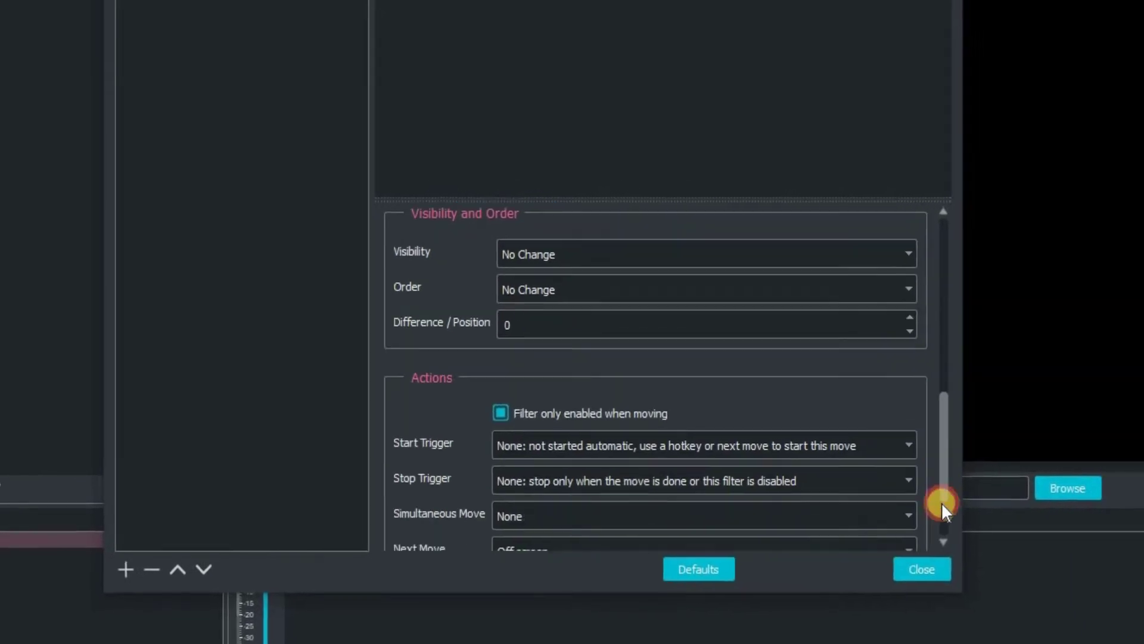
# Set the On screen filter's Next Move to None, test the slide-in, then select the Off screen filter.
pyautogui.scroll(-2, 938, 507)
pyautogui.click(572, 458)
pyautogui.click(550, 472)
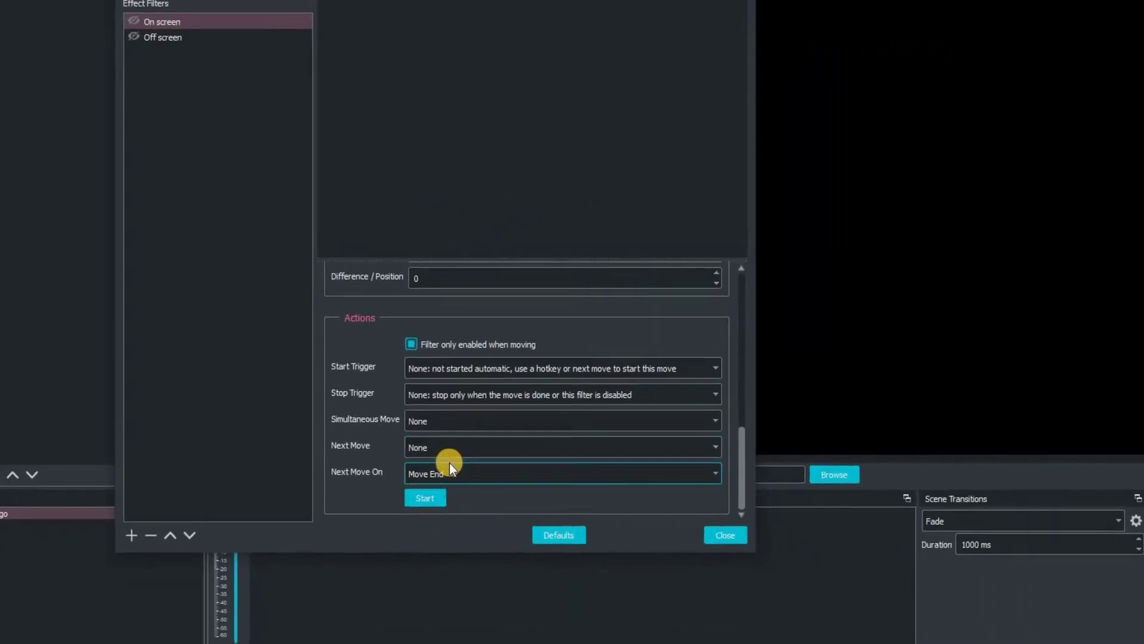
pyautogui.press('1')
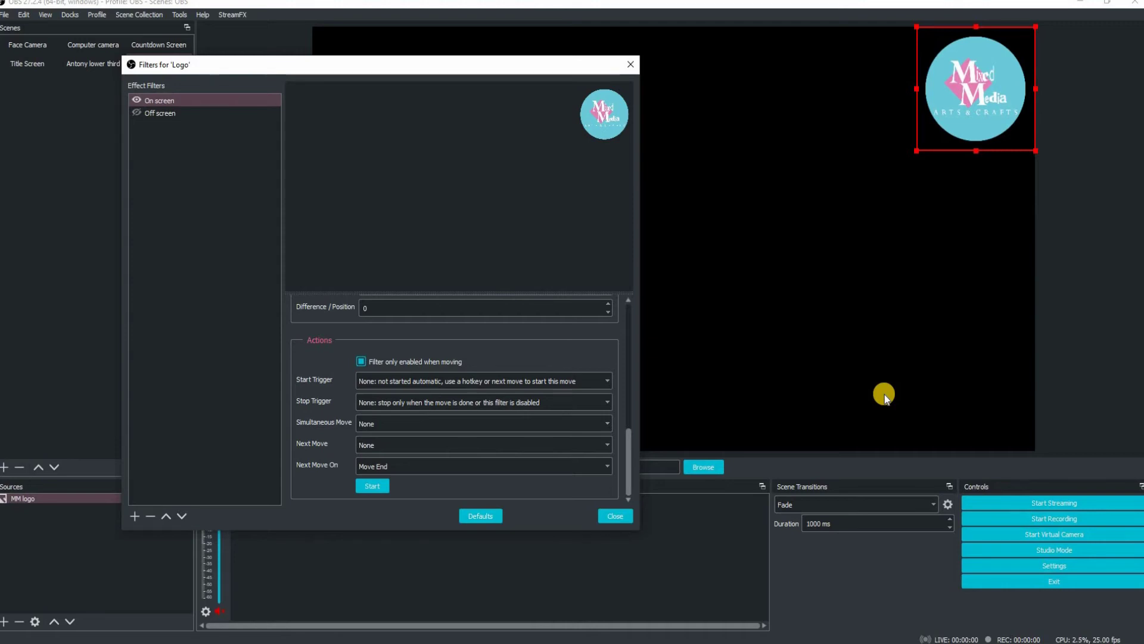
pyautogui.click(174, 112)
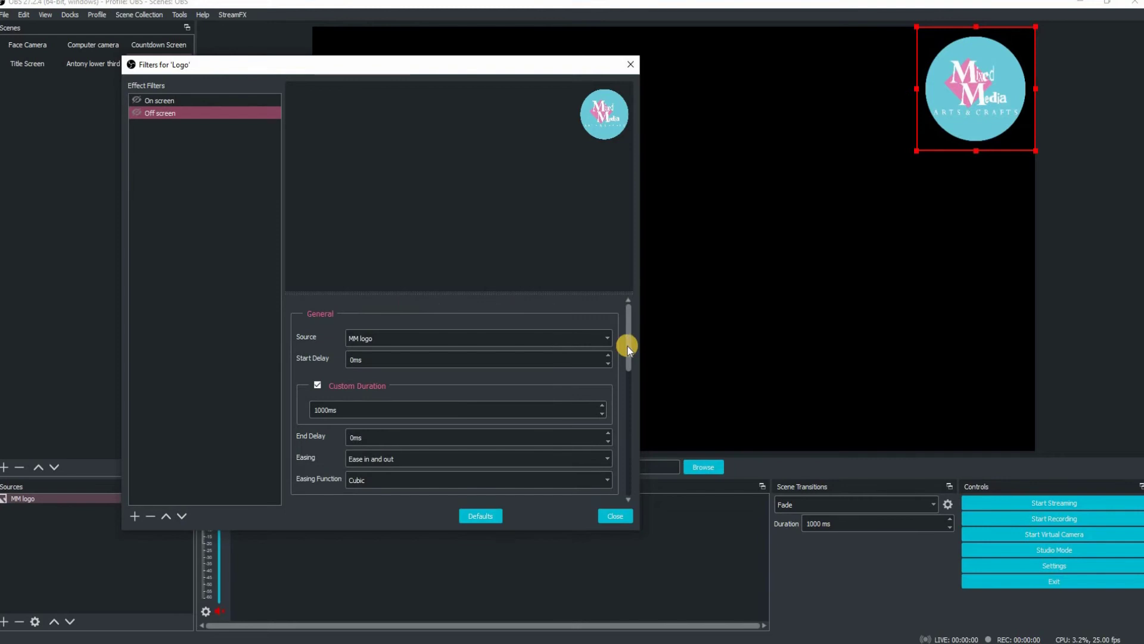
pyautogui.scroll(-10, 625, 342)
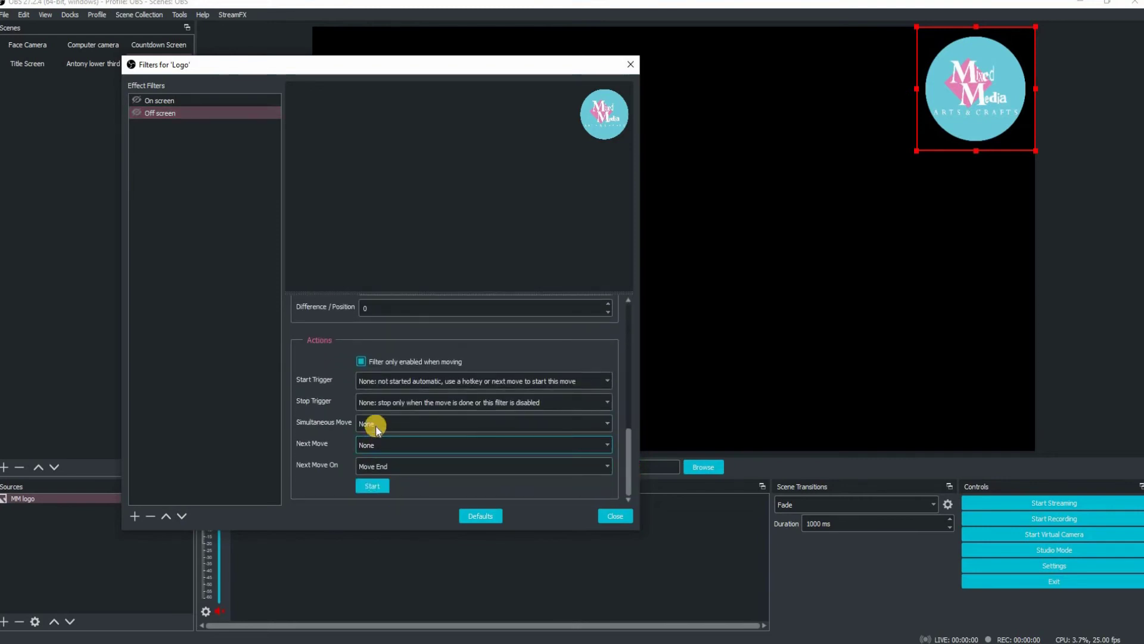
# Give the Logo's Off screen move its hotkey in Settings > Hotkeys and save.
pyautogui.click(984, 563)
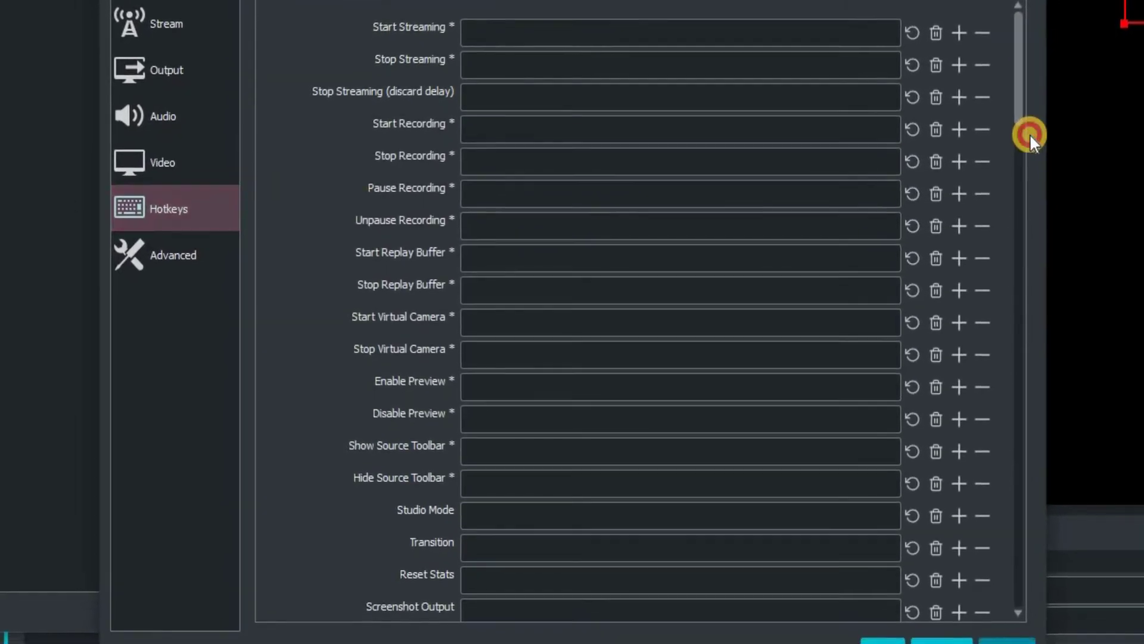
pyautogui.moveTo(1017, 123); pyautogui.dragTo(986, 280)
pyautogui.click(483, 394)
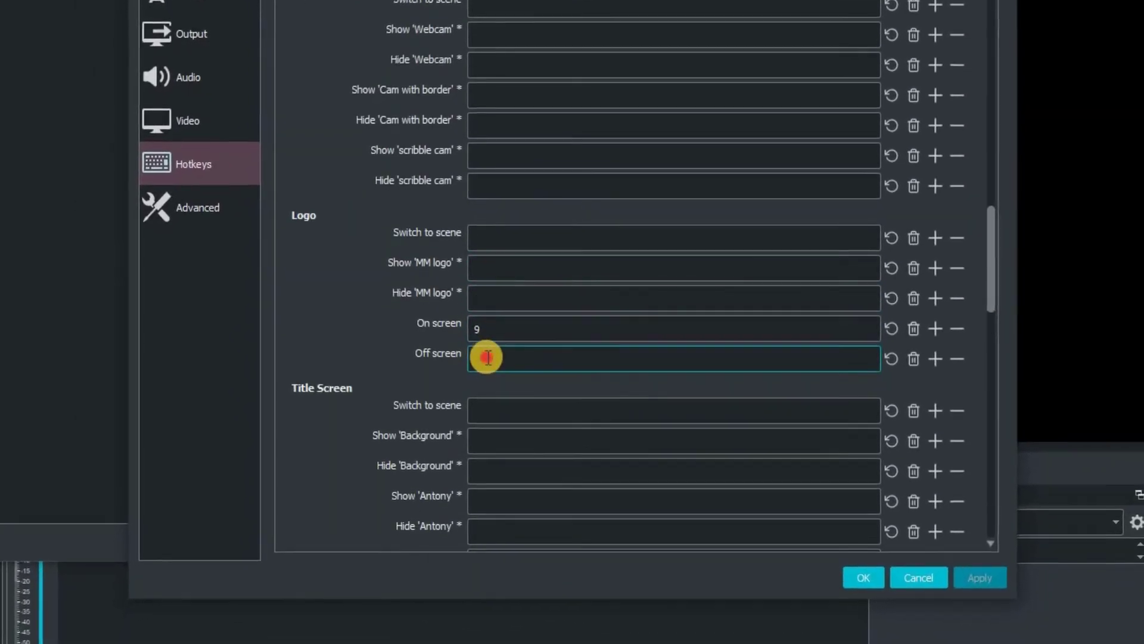
pyautogui.press('0')
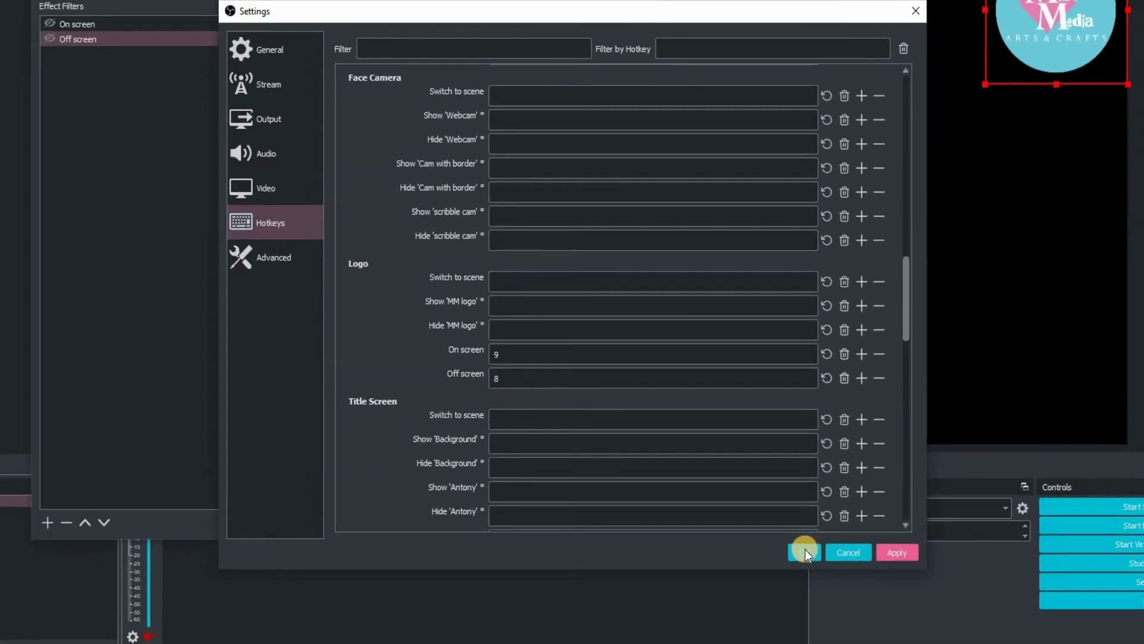
pyautogui.click(864, 577)
# Test the logo sliding off and on with the hotkeys, and close the Logo filters.
pyautogui.press('0')
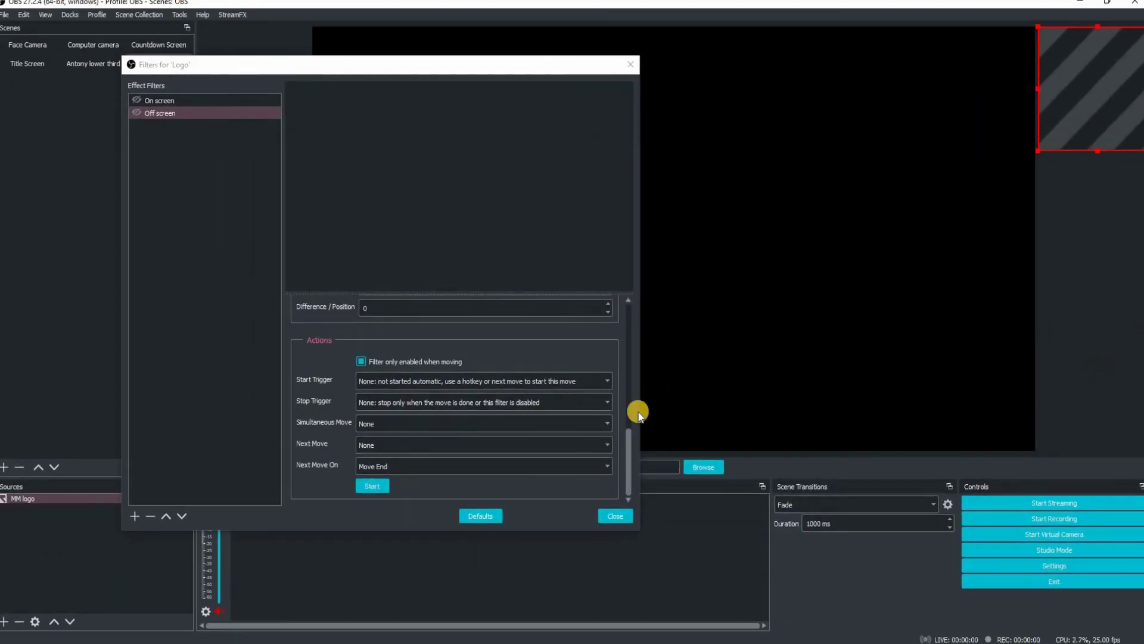
pyautogui.press('1')
pyautogui.press('0')
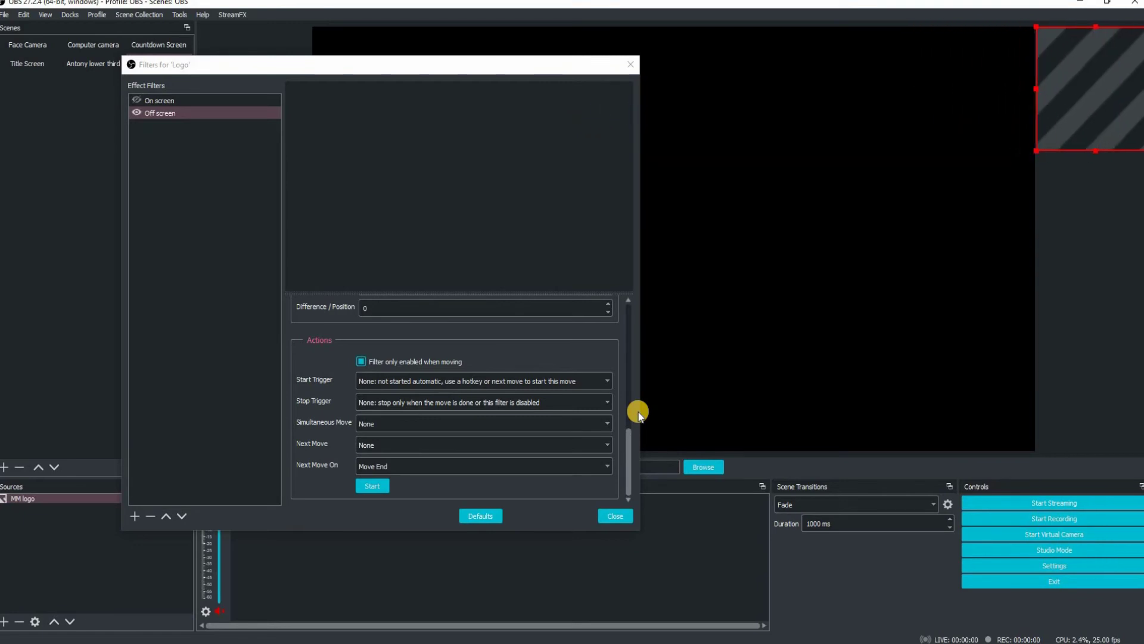
pyautogui.click(615, 516)
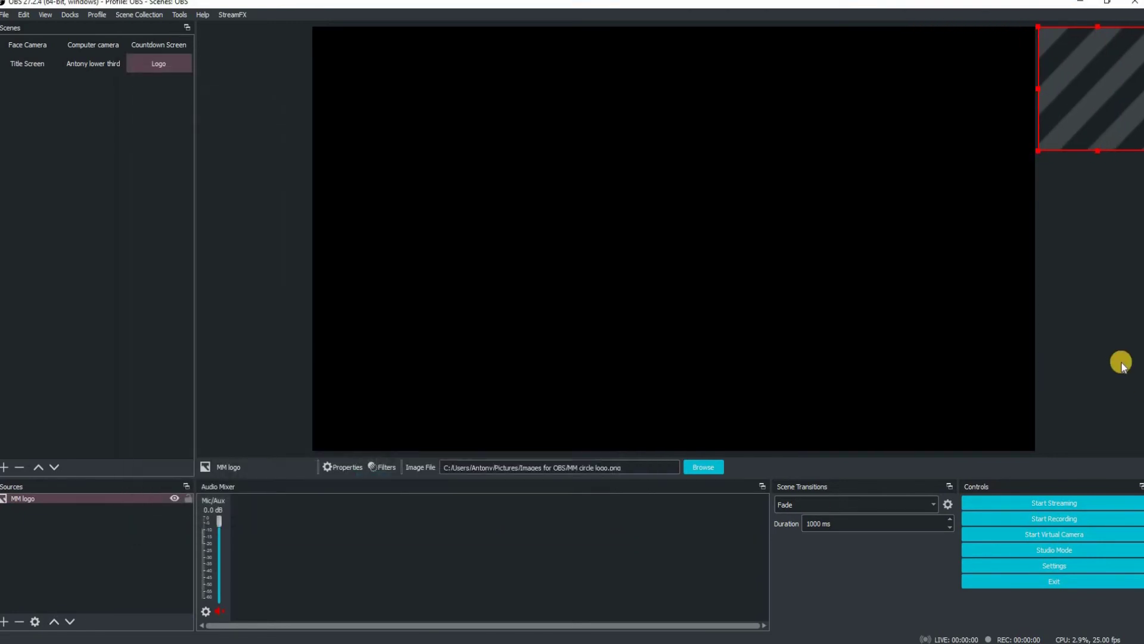
pyautogui.press('1')
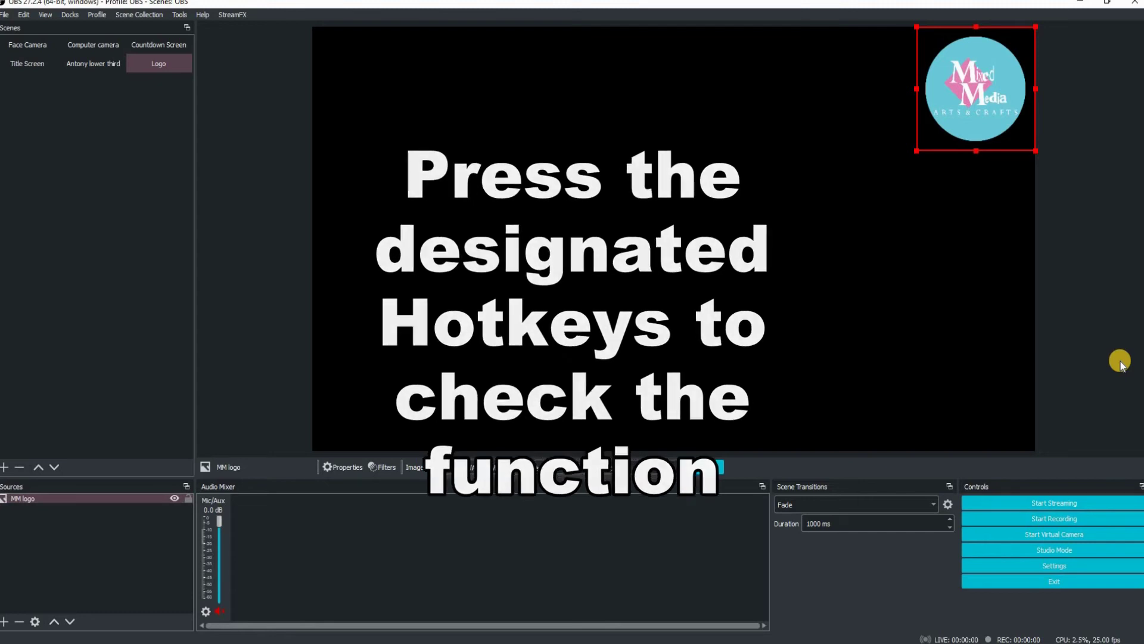
pyautogui.press('0')
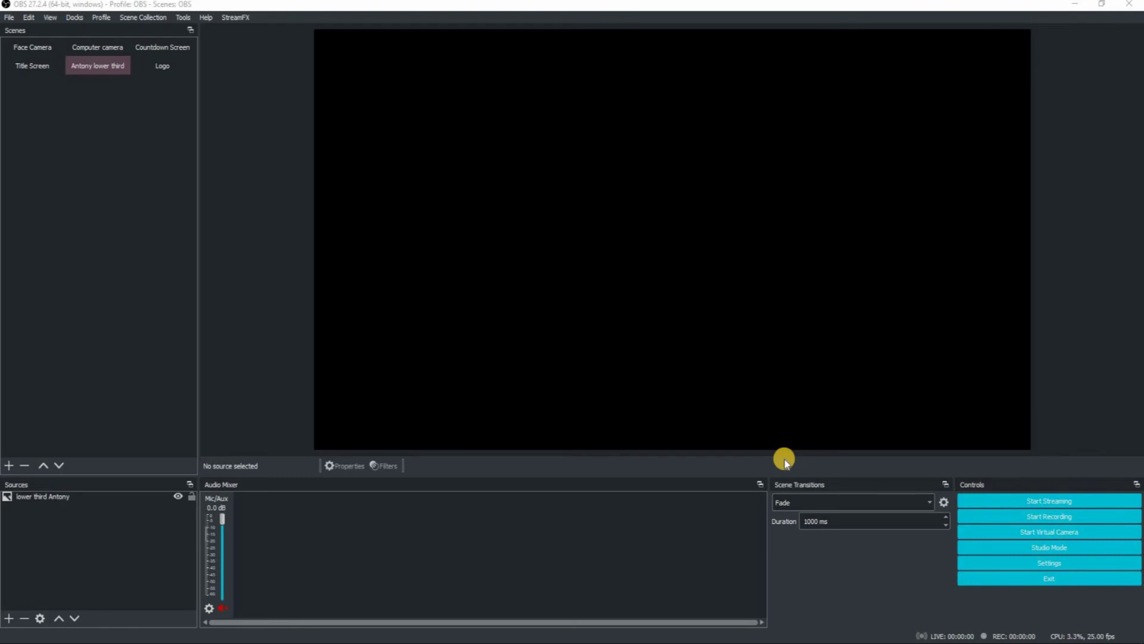
# Switch between the lower-third and Logo scenes, ending on the Logo scene.
pyautogui.click(83, 65)
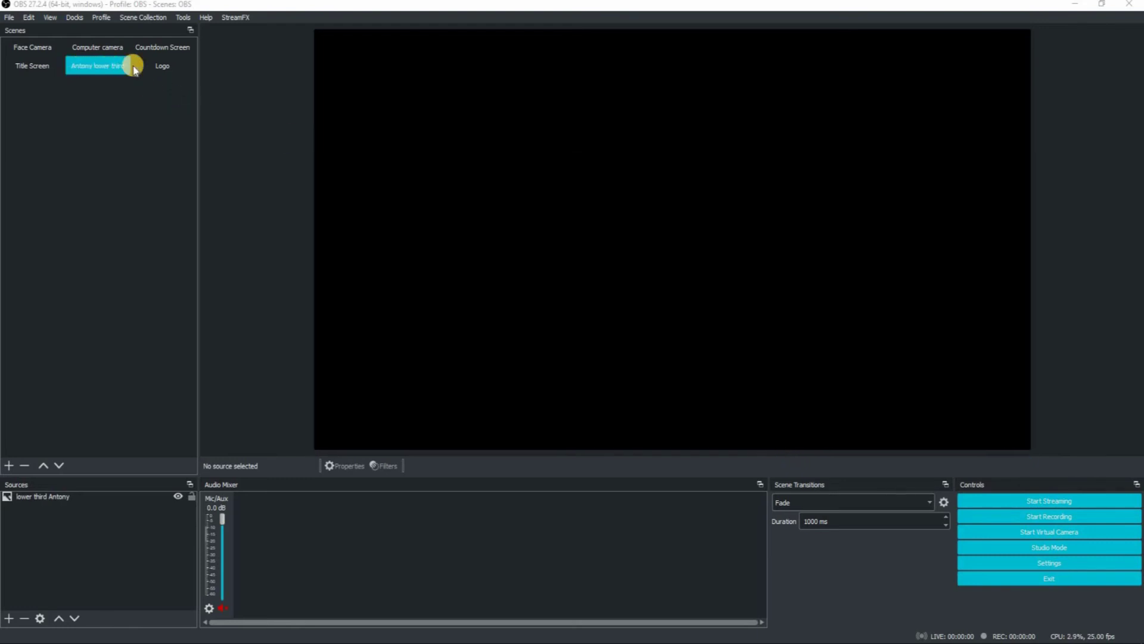
pyautogui.click(153, 67)
pyautogui.click(107, 66)
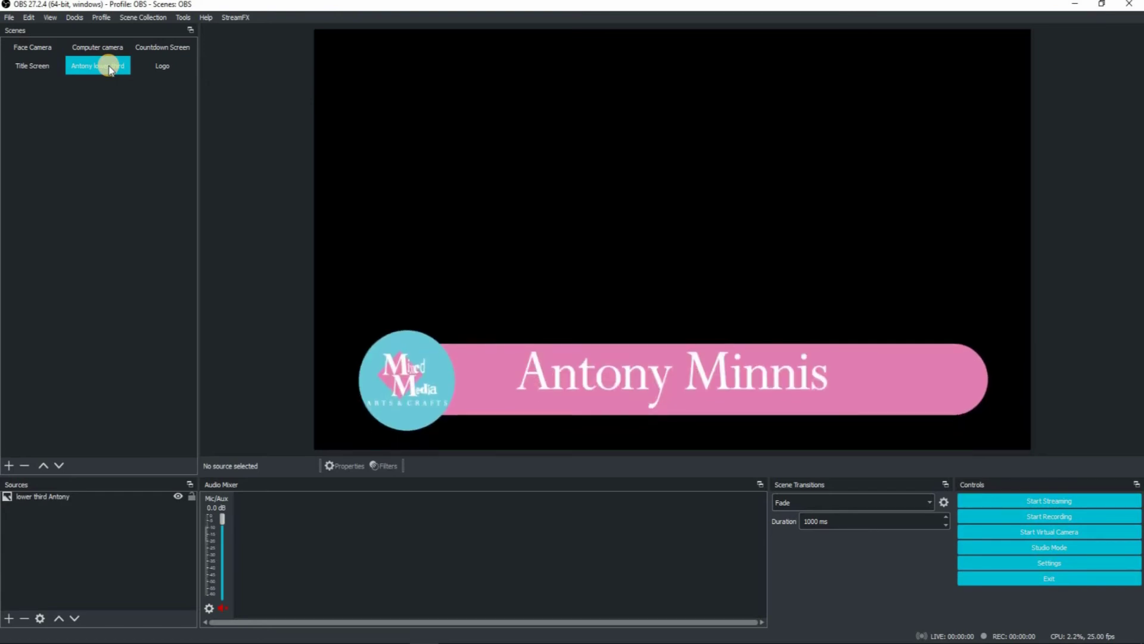
pyautogui.click(174, 70)
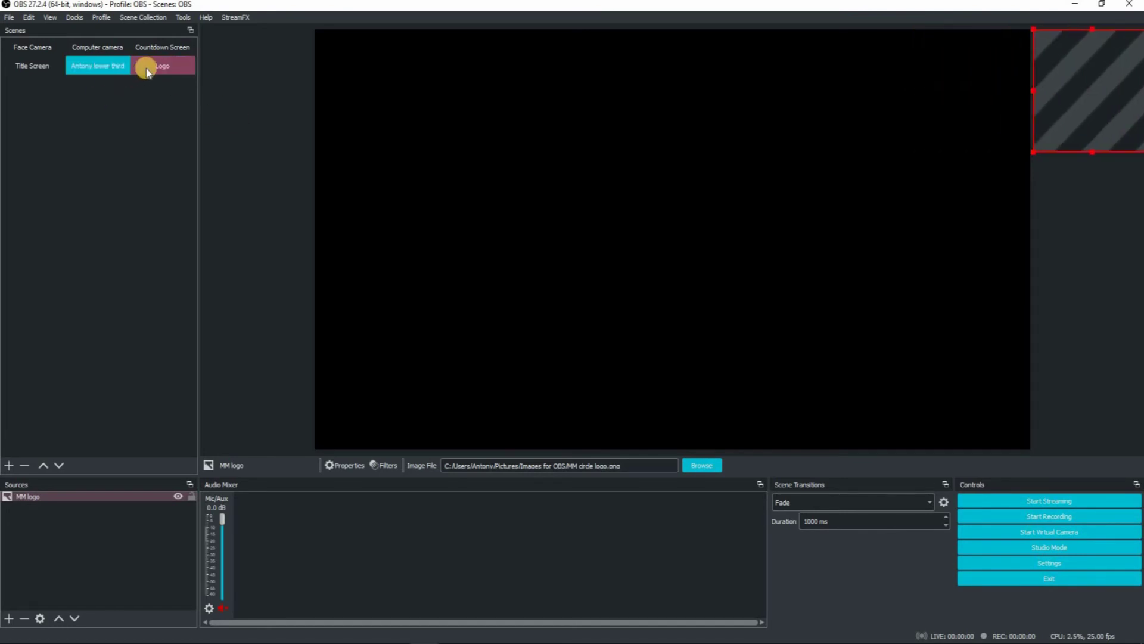
# Create a new scene named Test and start adding an Image source to it.
pyautogui.click(9, 465)
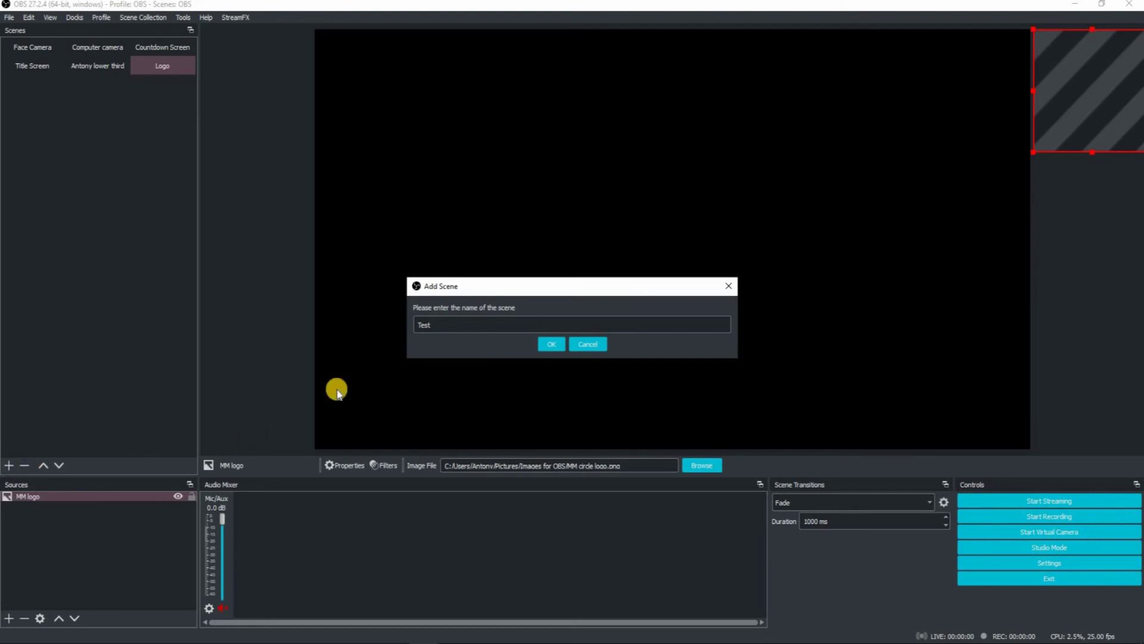
pyautogui.press('Return')
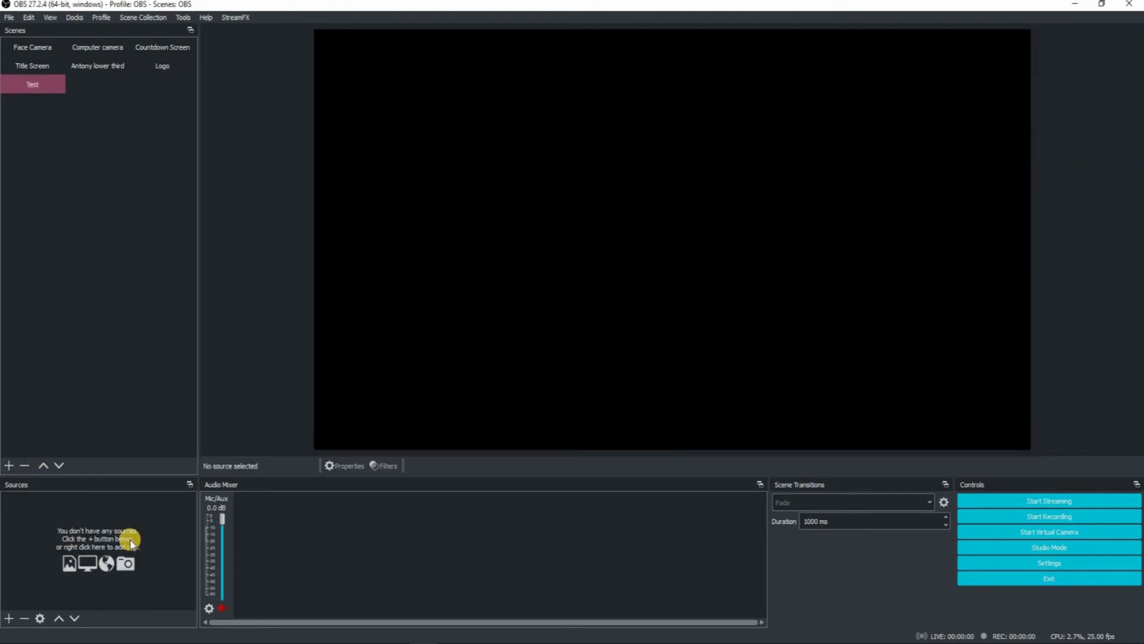
pyautogui.click(9, 618)
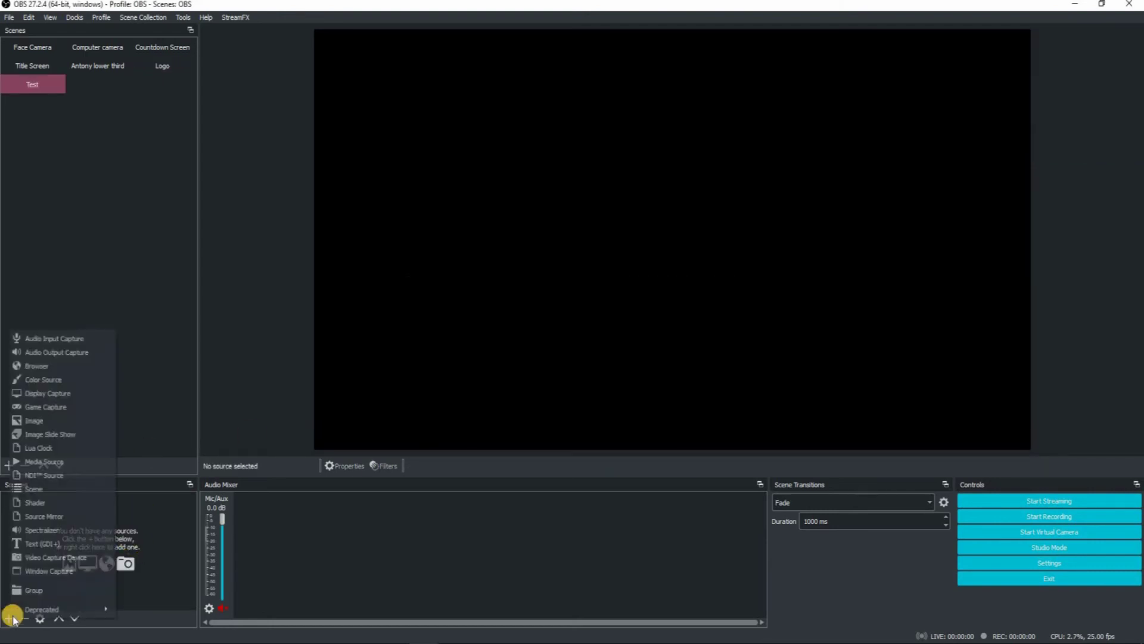
pyautogui.click(51, 420)
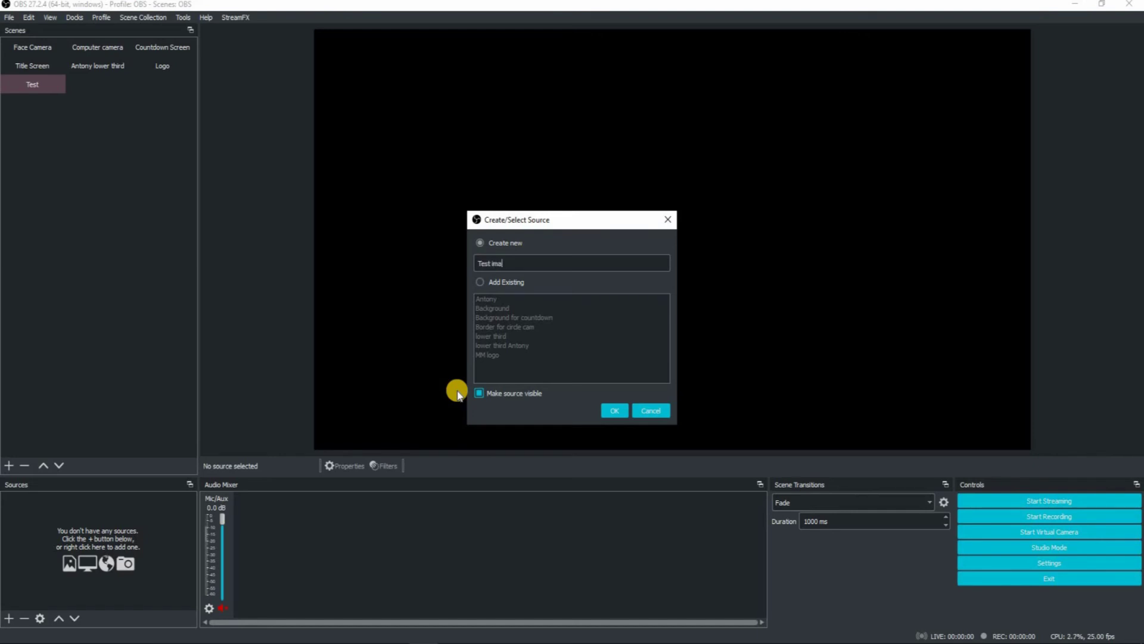
# Load art-supplies-1324034.jpg into the Test image source and accept its settings.
pyautogui.click(615, 411)
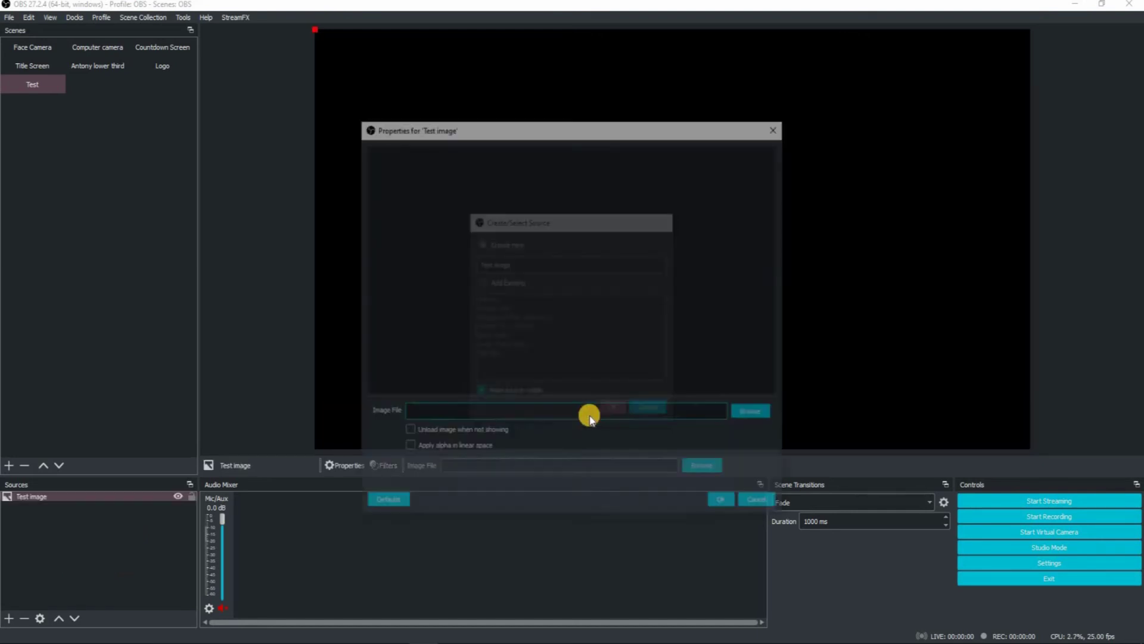
pyautogui.click(765, 414)
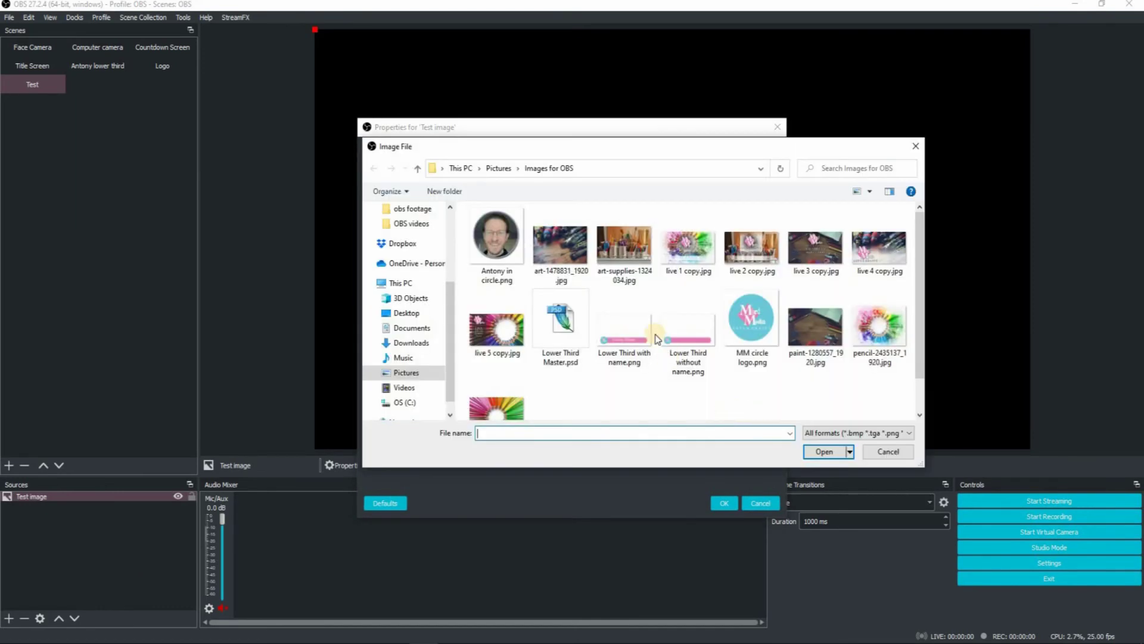
pyautogui.click(635, 253)
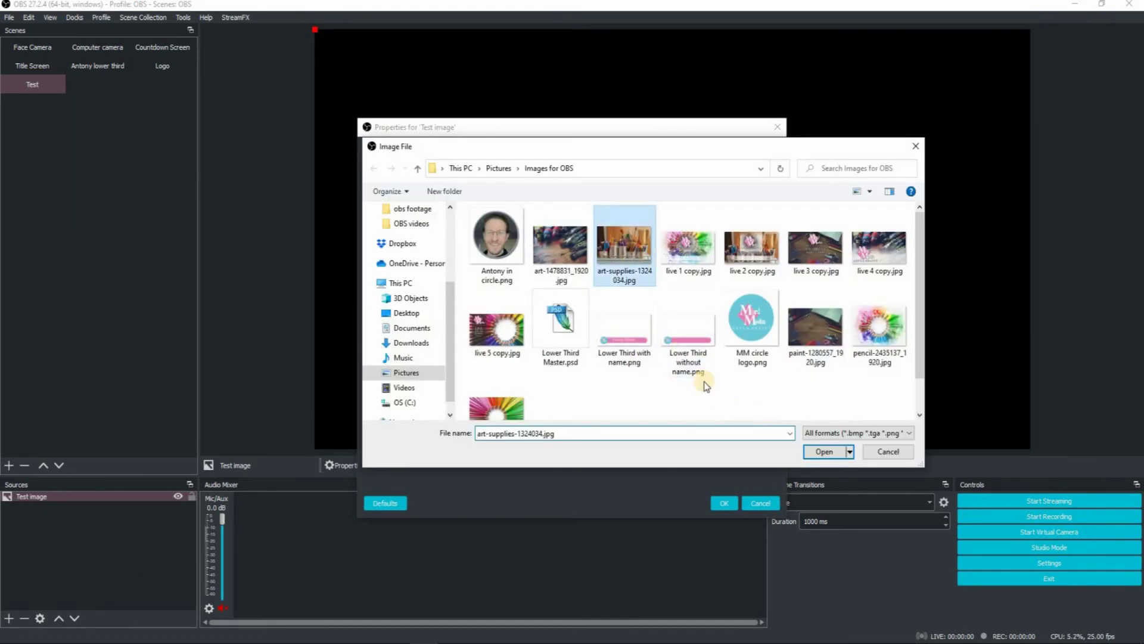
pyautogui.click(823, 452)
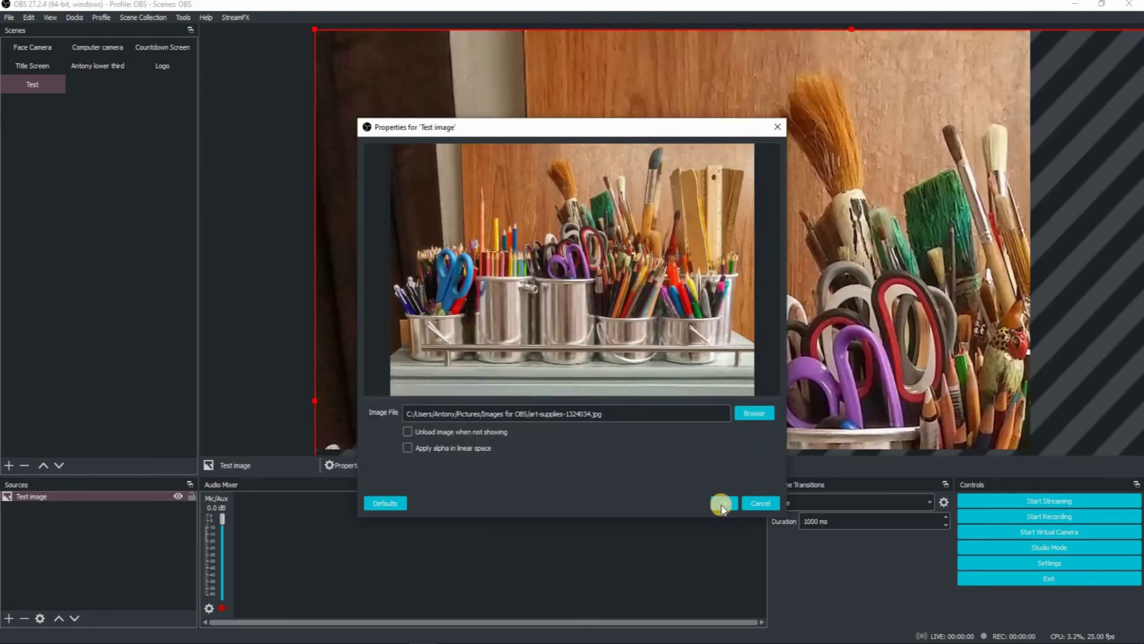
pyautogui.click(725, 502)
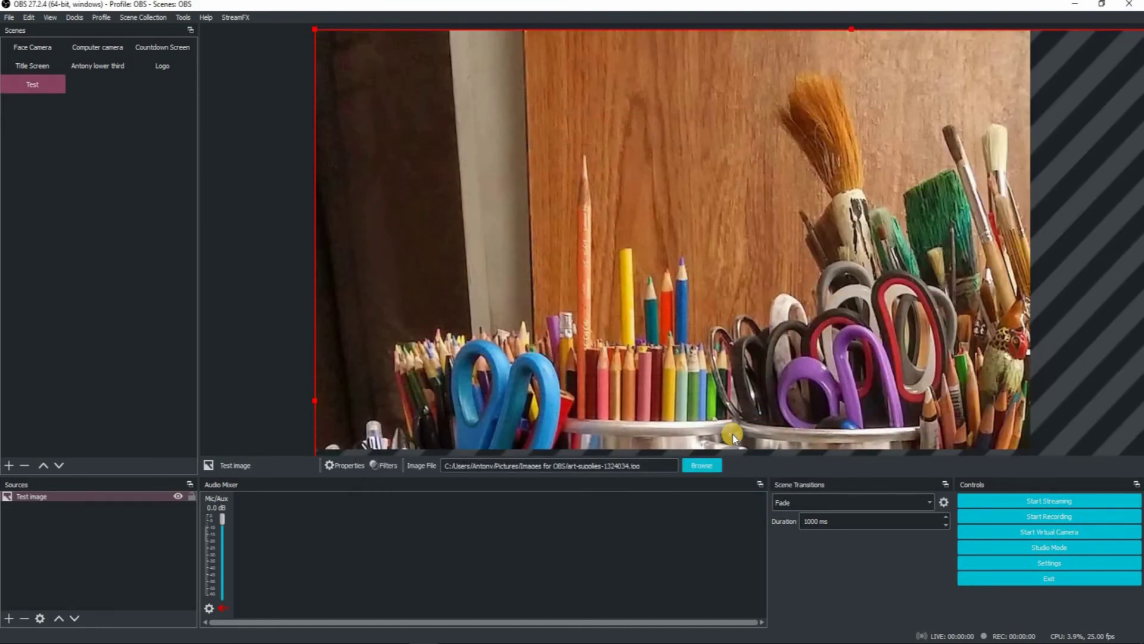
# Fit, enlarge and position the photo to fill the canvas, then lock the source.
pyautogui.hotkey('ctrl', 'f')
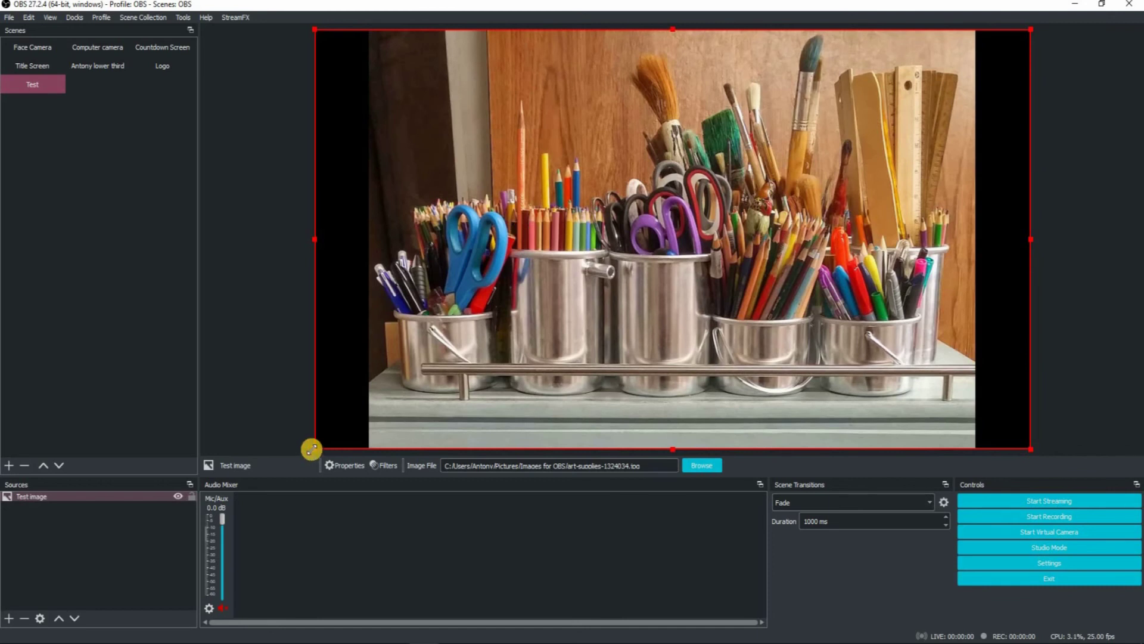
pyautogui.moveTo(284, 477); pyautogui.dragTo(221, 533)
pyautogui.moveTo(651, 240); pyautogui.dragTo(661, 213)
pyautogui.press('Down')
pyautogui.press('Down')
pyautogui.press('Down')
pyautogui.press('Down')
pyautogui.press('Down')
pyautogui.press('Down')
pyautogui.press('Down')
pyautogui.press('Down')
pyautogui.press('Down')
pyautogui.press('Down')
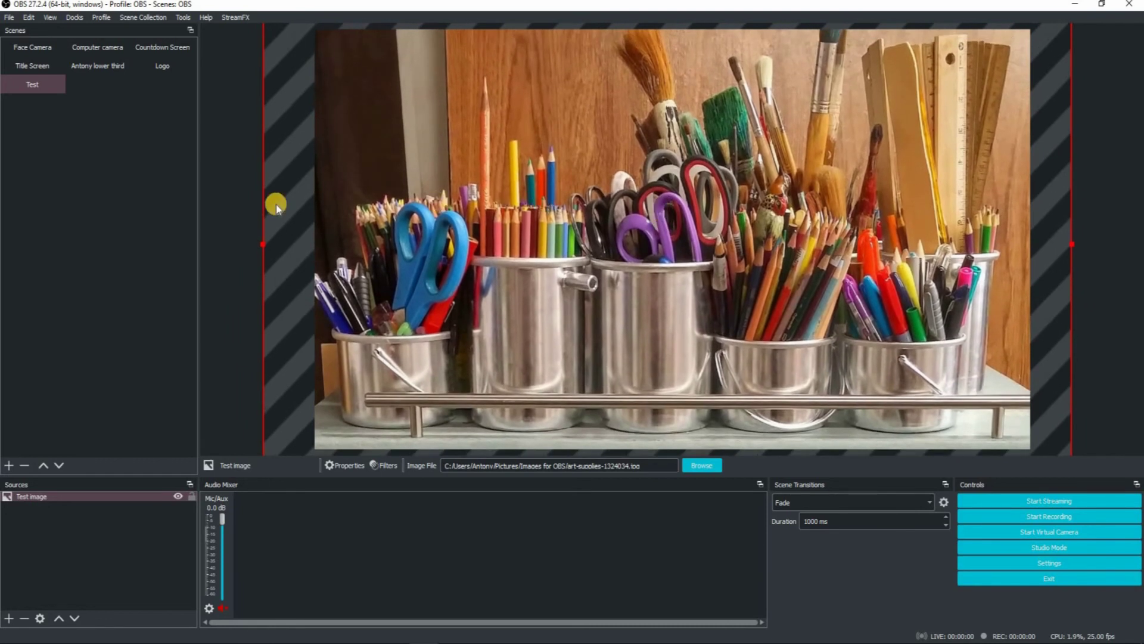
pyautogui.click(41, 87)
pyautogui.click(190, 497)
pyautogui.click(33, 84)
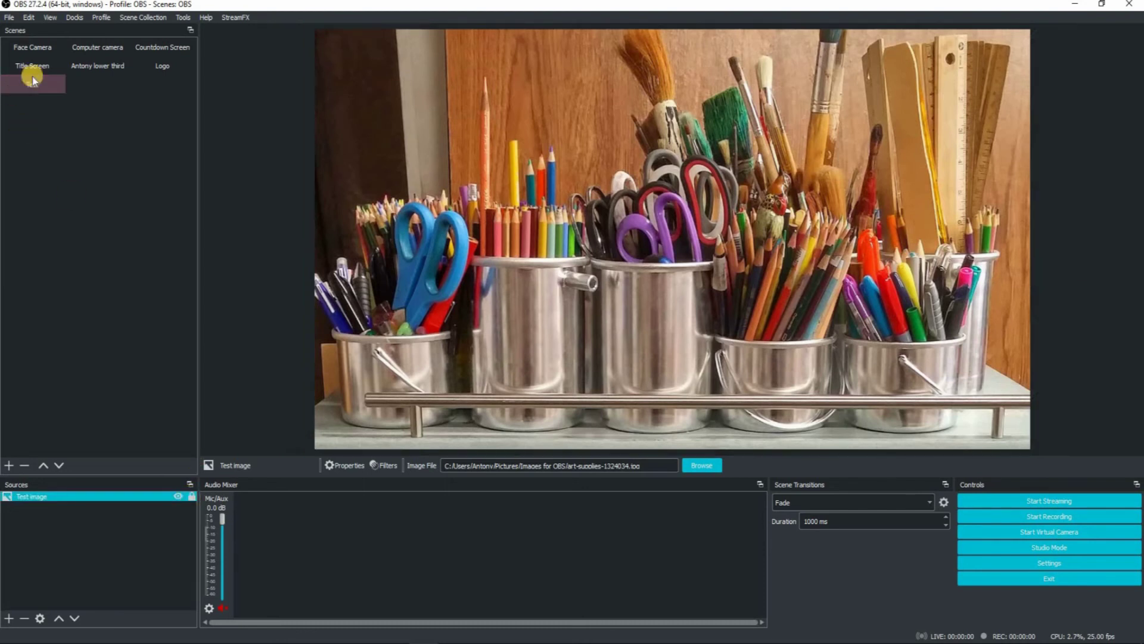
# Open the Antony lower third scene, then return to the Test scene.
pyautogui.click(99, 70)
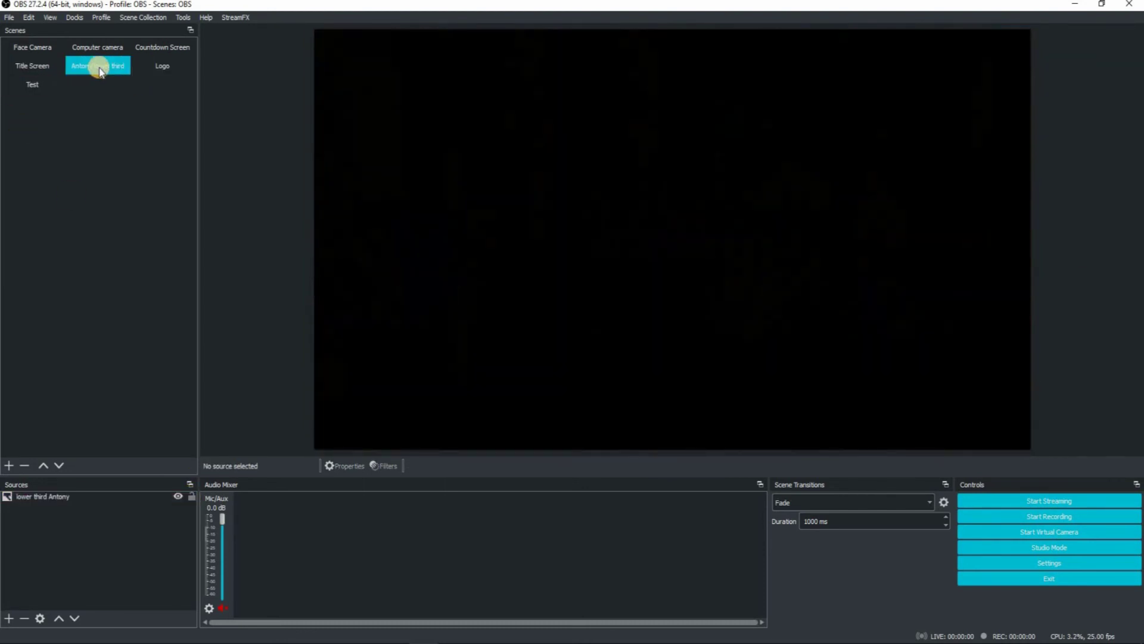
pyautogui.click(36, 84)
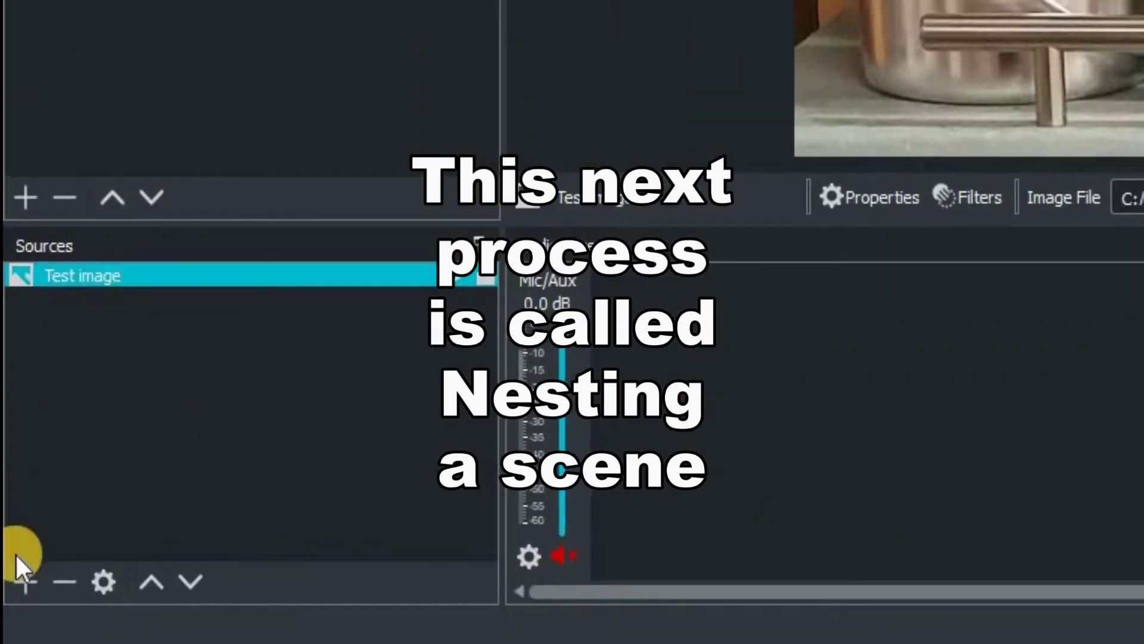
# Add the existing Antony lower third scene as a Scene source in Test.
pyautogui.click(3, 620)
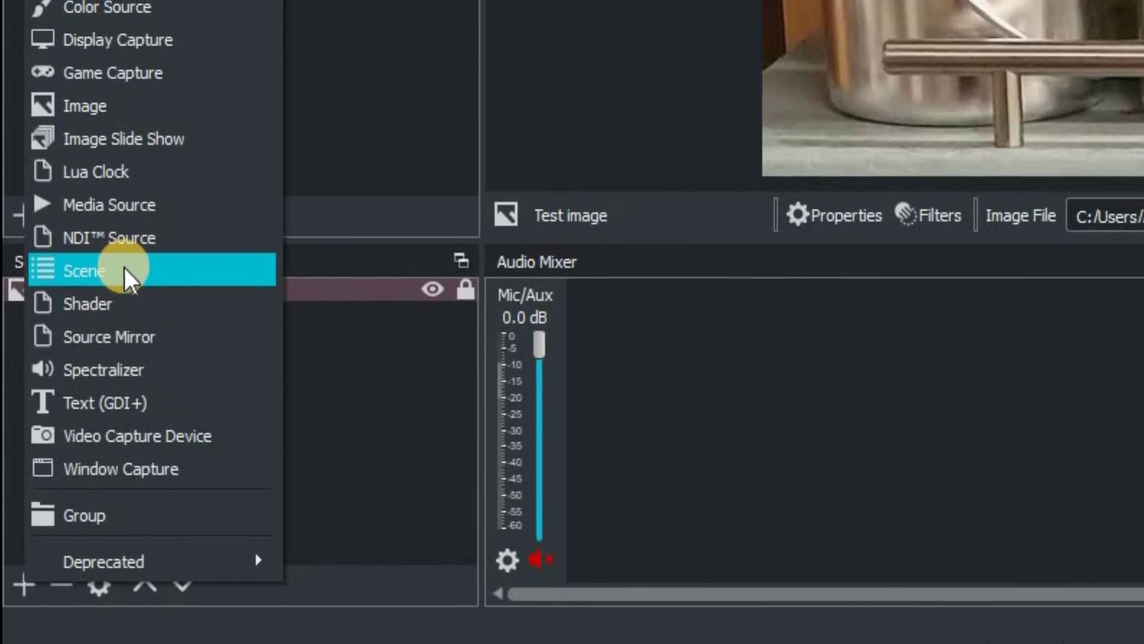
pyautogui.click(124, 269)
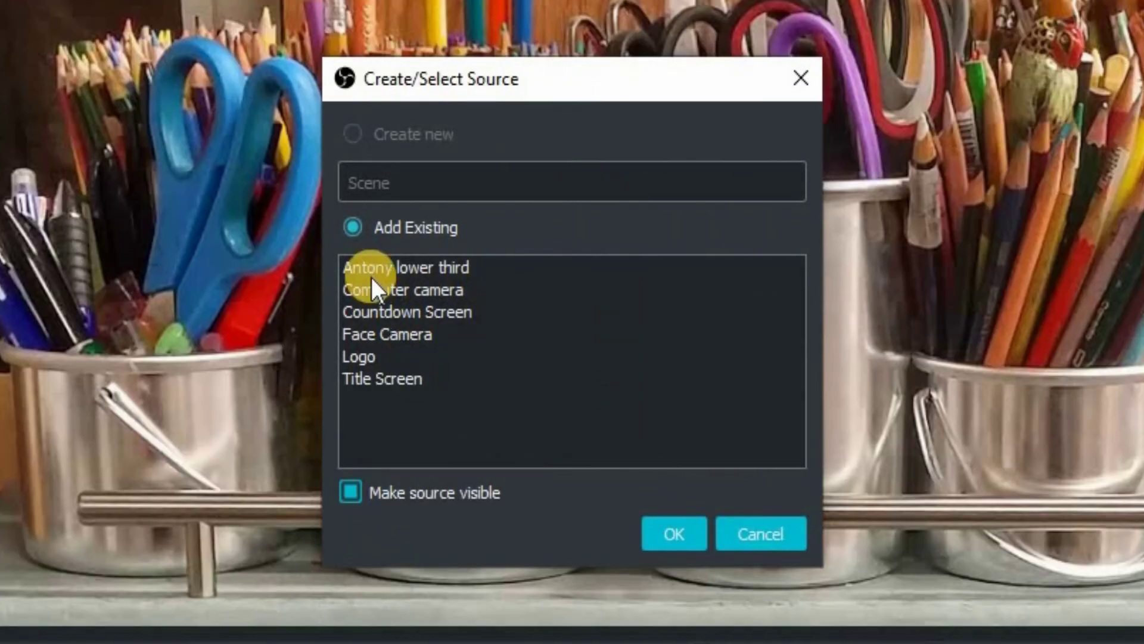
pyautogui.moveTo(370, 277); pyautogui.dragTo(423, 412)
pyautogui.click(423, 413)
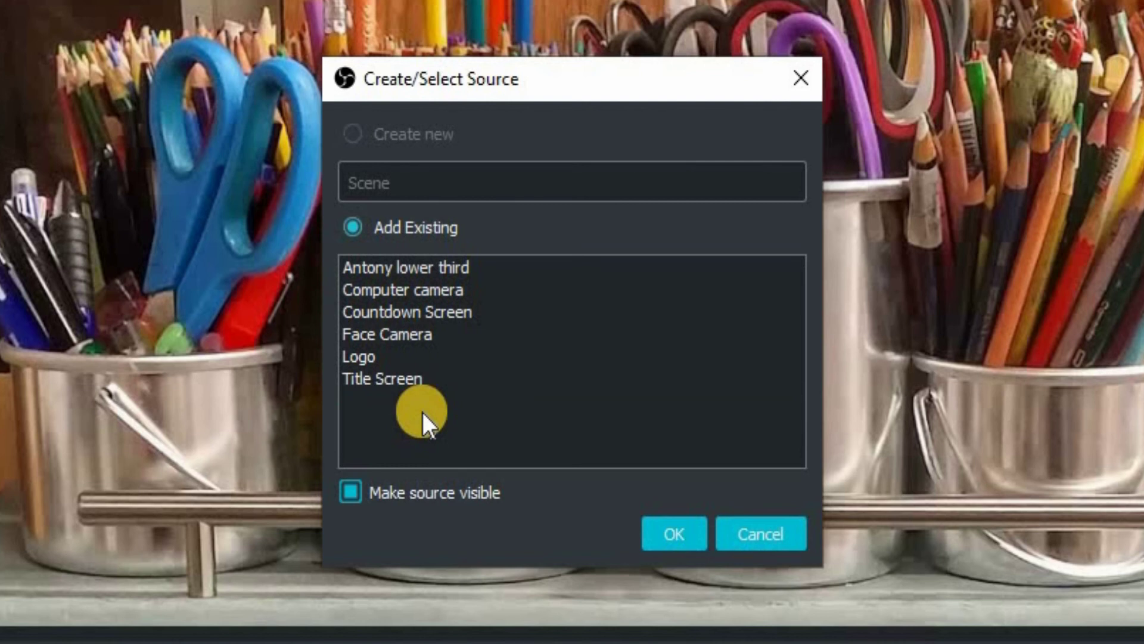
pyautogui.moveTo(420, 334); pyautogui.dragTo(413, 273)
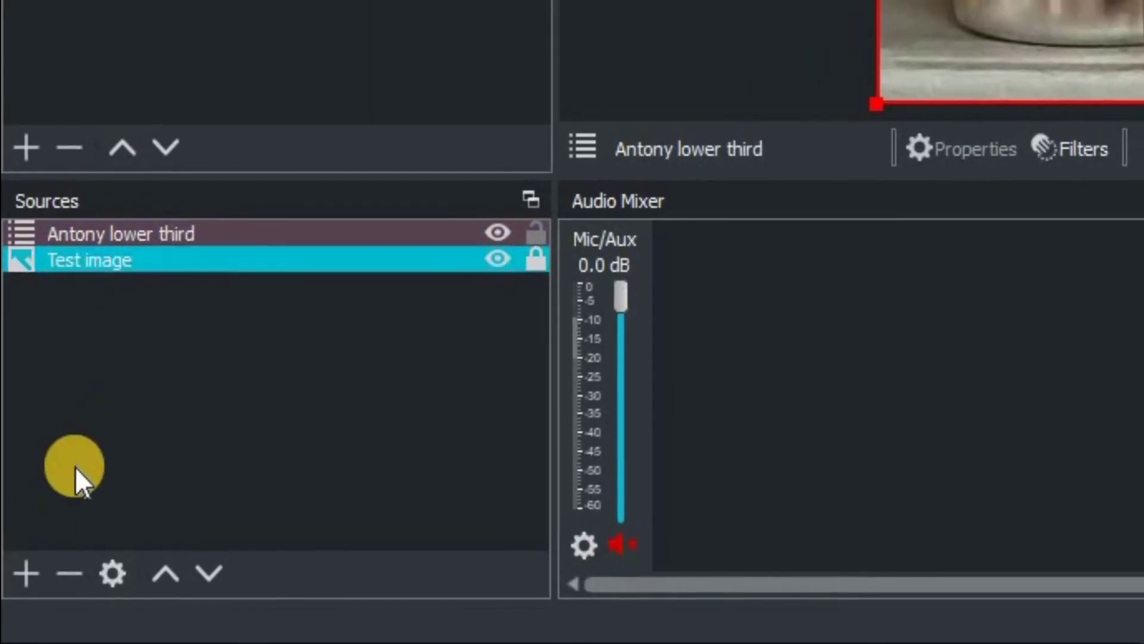
# Add the existing Logo scene as a Scene source in Test and confirm with OK.
pyautogui.click(23, 569)
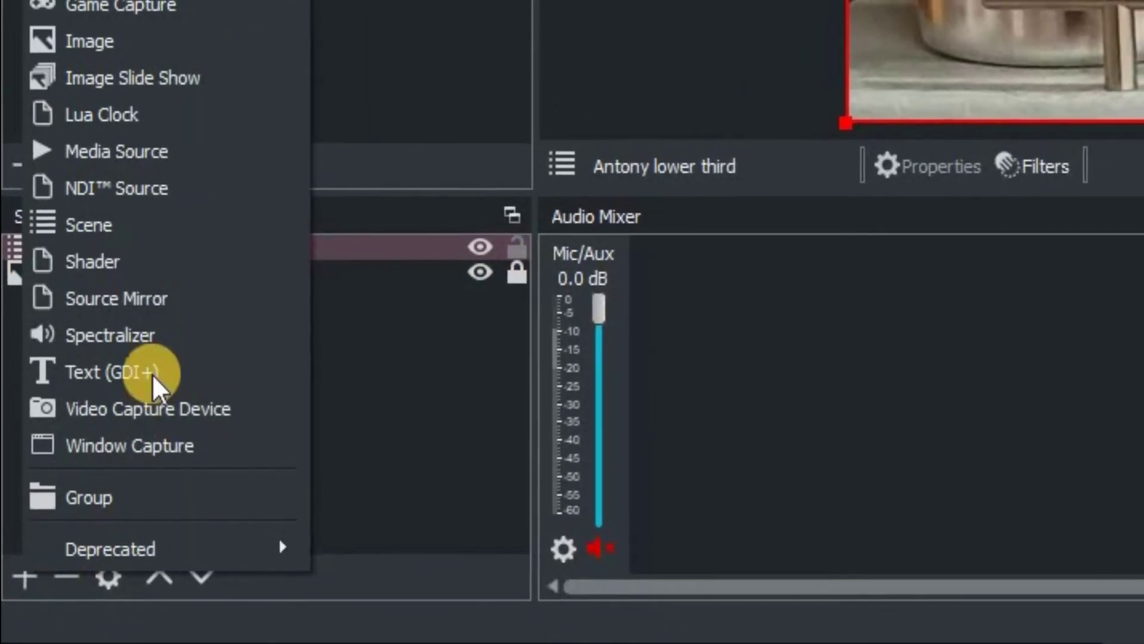
pyautogui.click(98, 230)
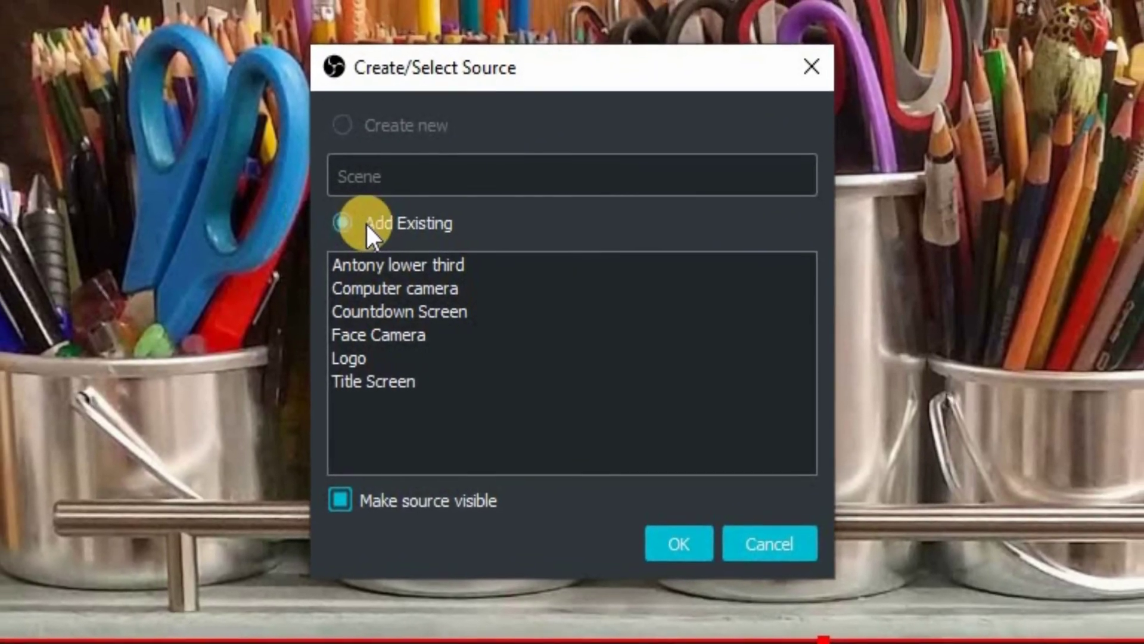
pyautogui.click(396, 291)
pyautogui.click(379, 358)
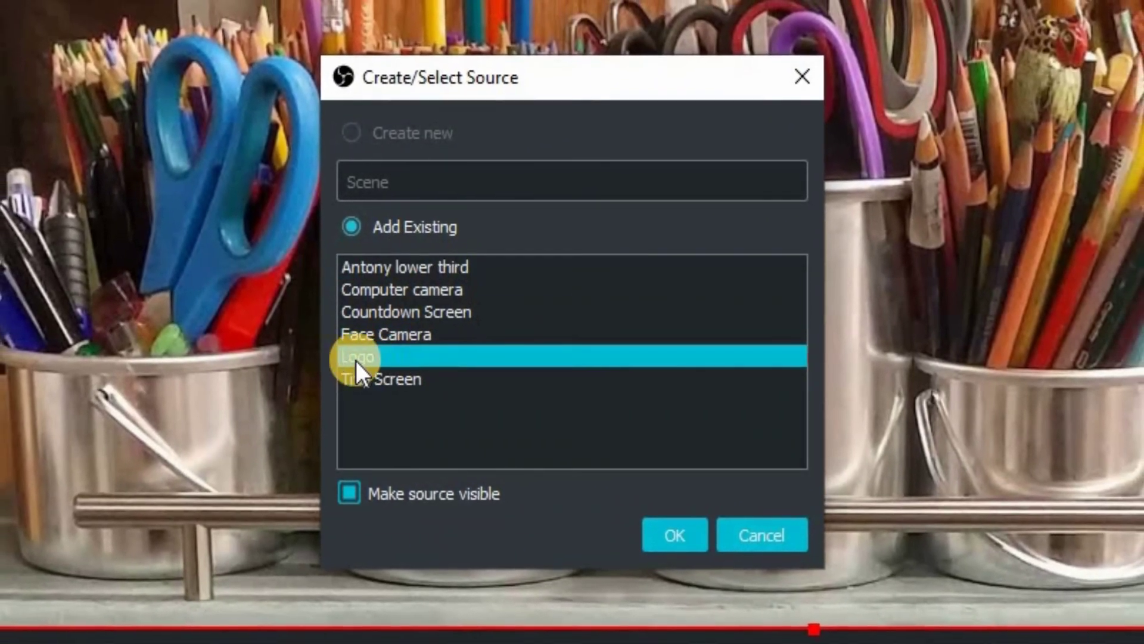
pyautogui.click(669, 517)
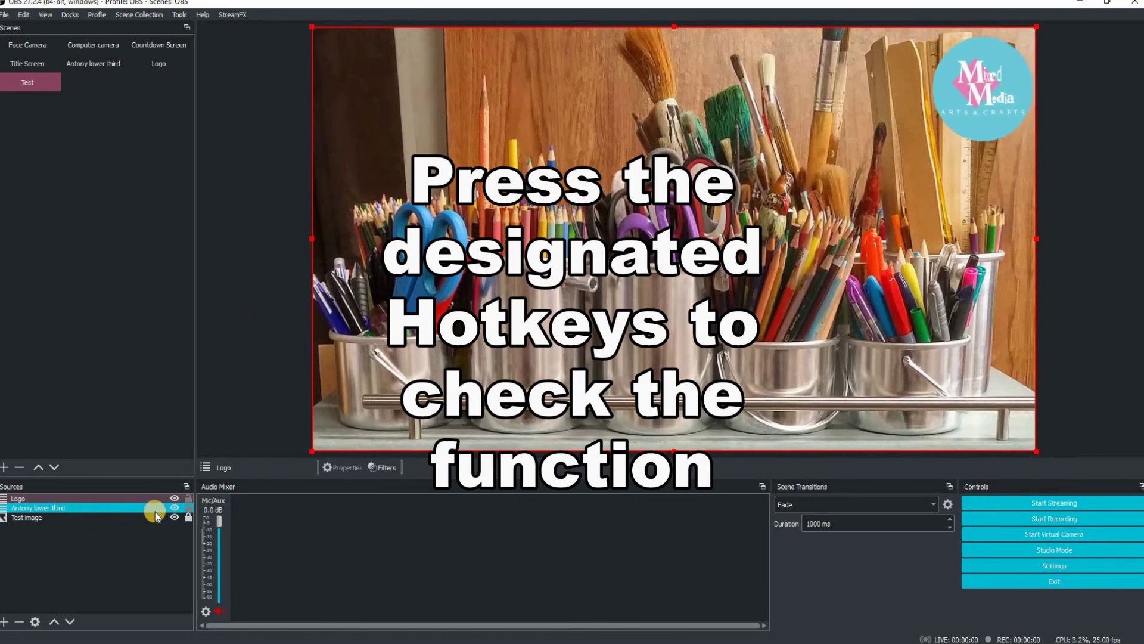
pyautogui.click(50, 537)
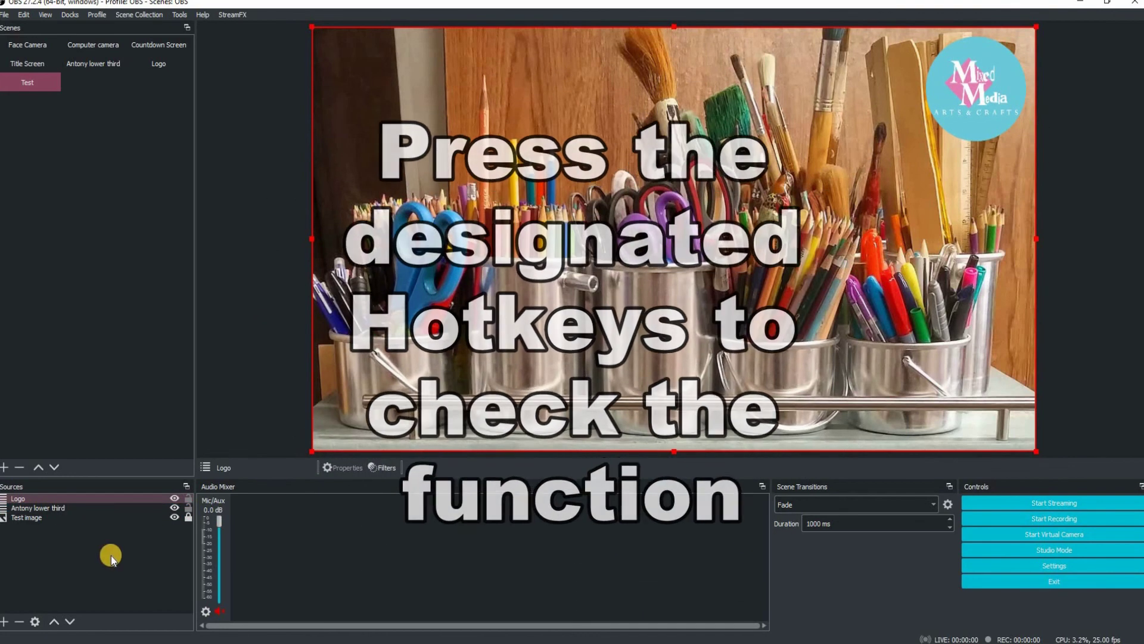
pyautogui.click(49, 509)
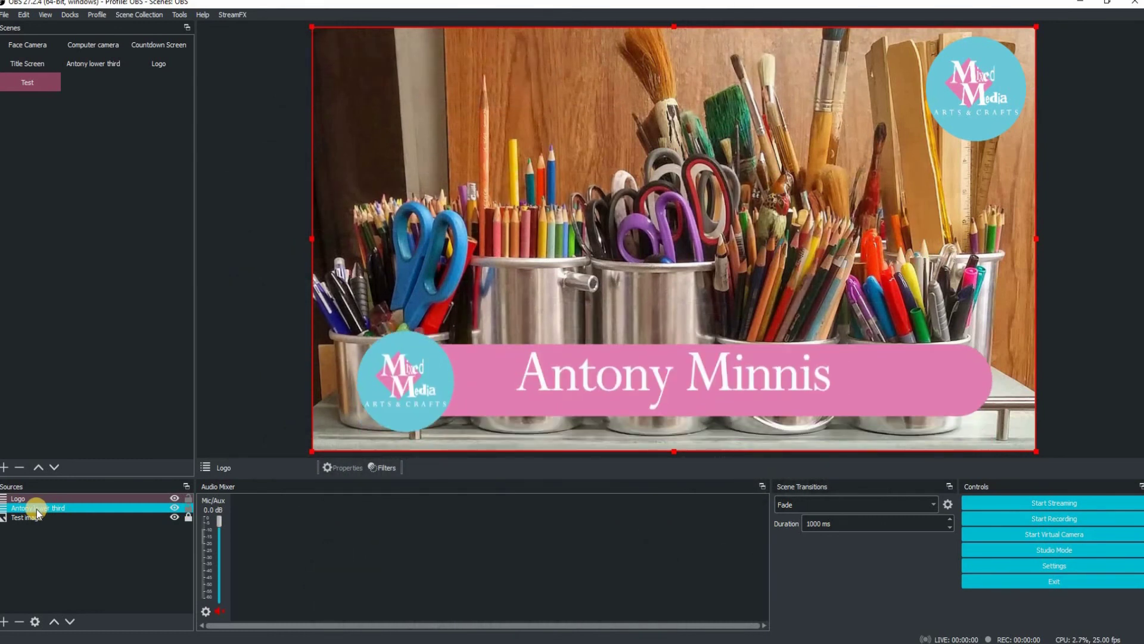
pyautogui.click(280, 378)
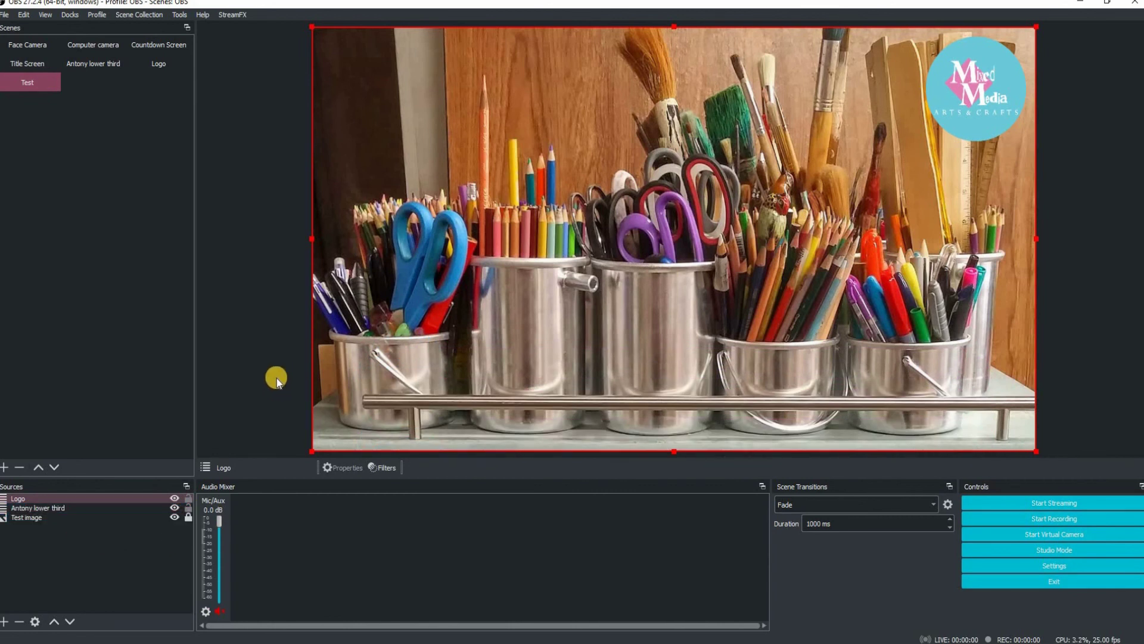